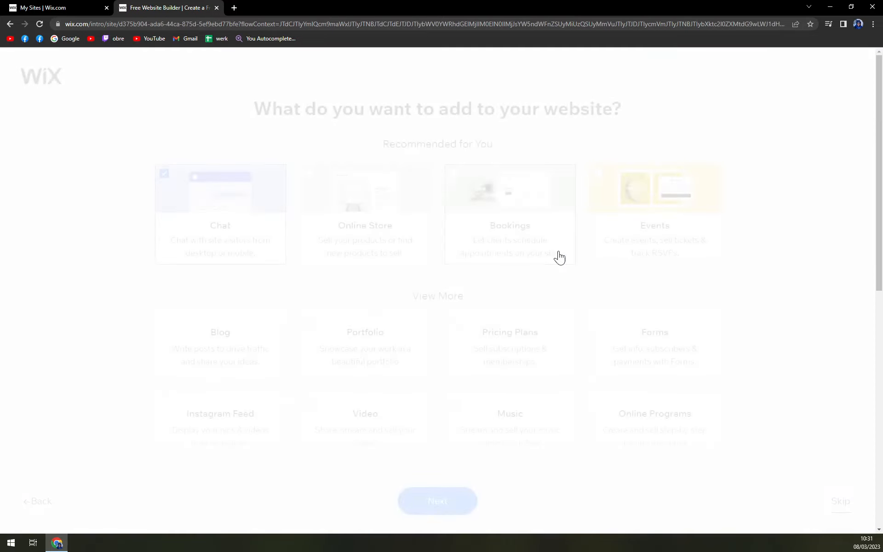
Step: Examine the recommended and additional features offered for the website, down to Food Orders and Bandsintown
scroll(375, 253, down, 4)
scroll(375, 253, up, 4)
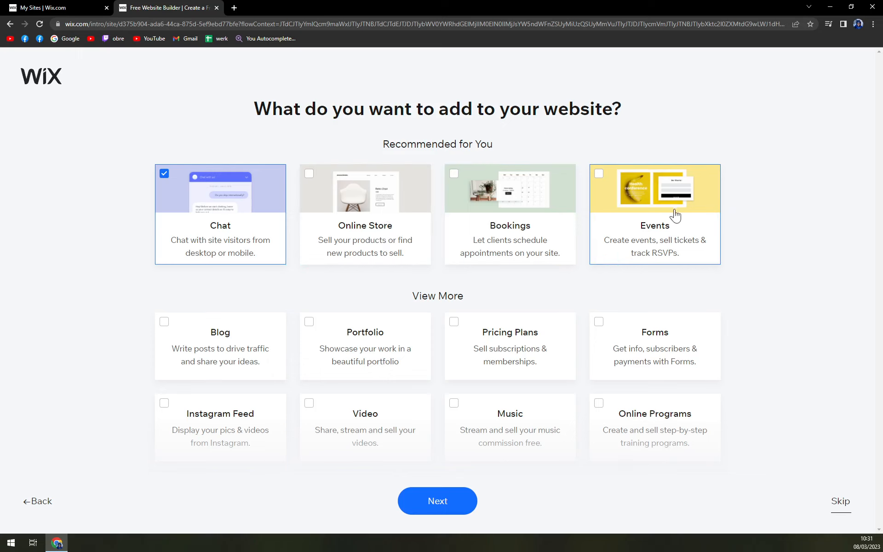
scroll(670, 232, down, 4)
scroll(285, 338, up, 4)
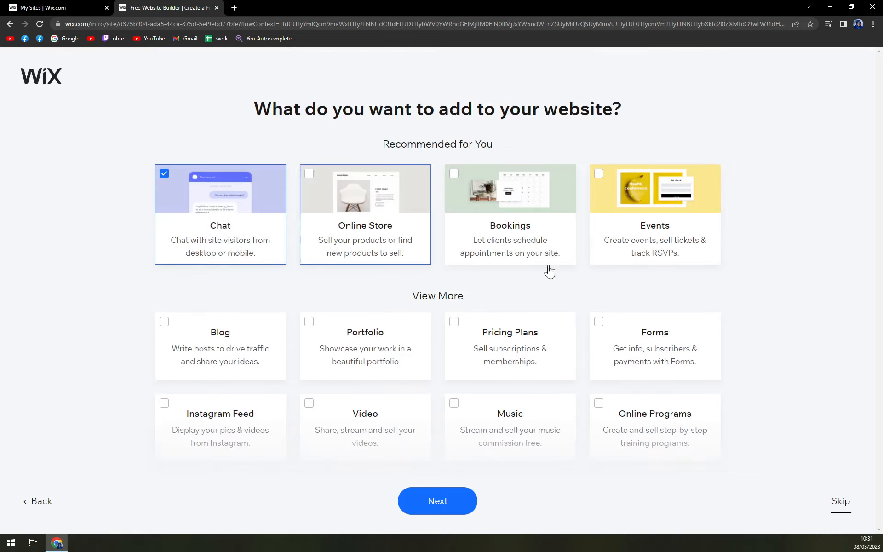
scroll(548, 269, down, 4)
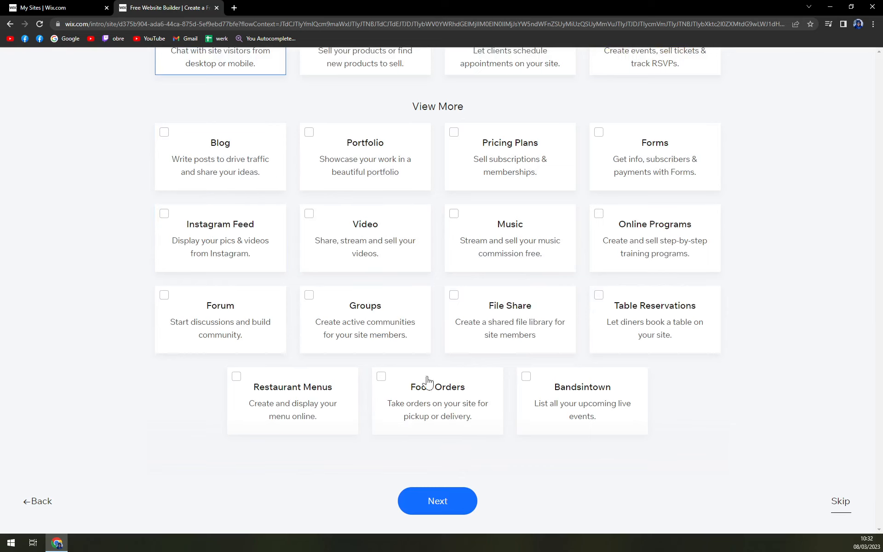
scroll(644, 272, up, 4)
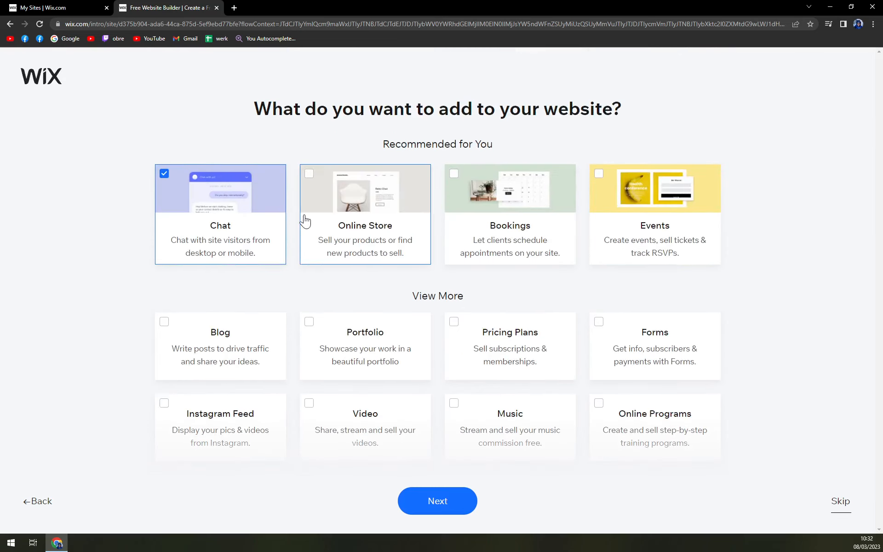
scroll(309, 217, down, 2)
scroll(310, 217, up, 1)
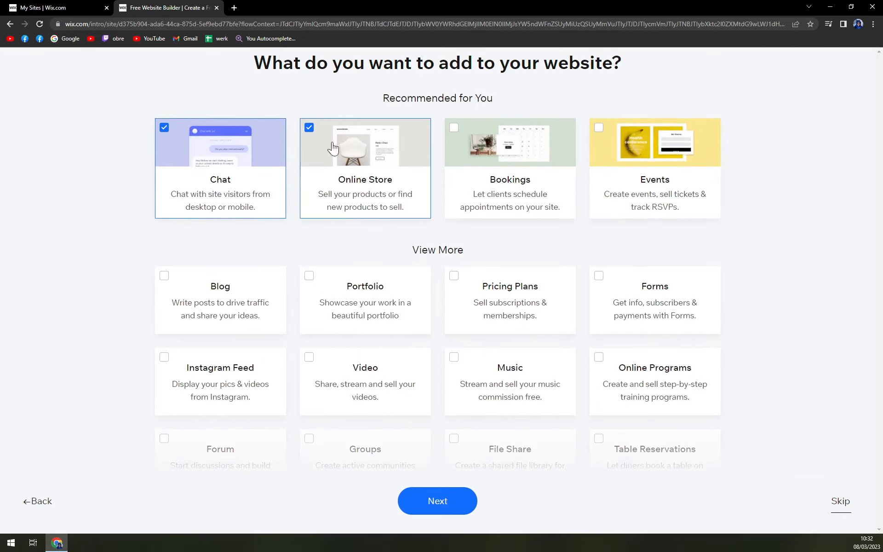
Step: Leave only Chat selected among the website features and choose to begin with a template
click(339, 161)
click(480, 166)
click(610, 161)
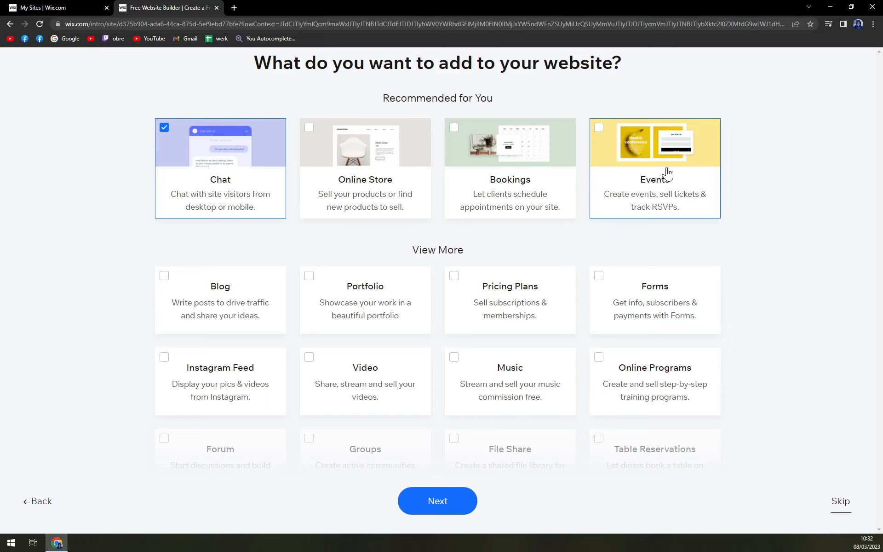
scroll(824, 470, down, 3)
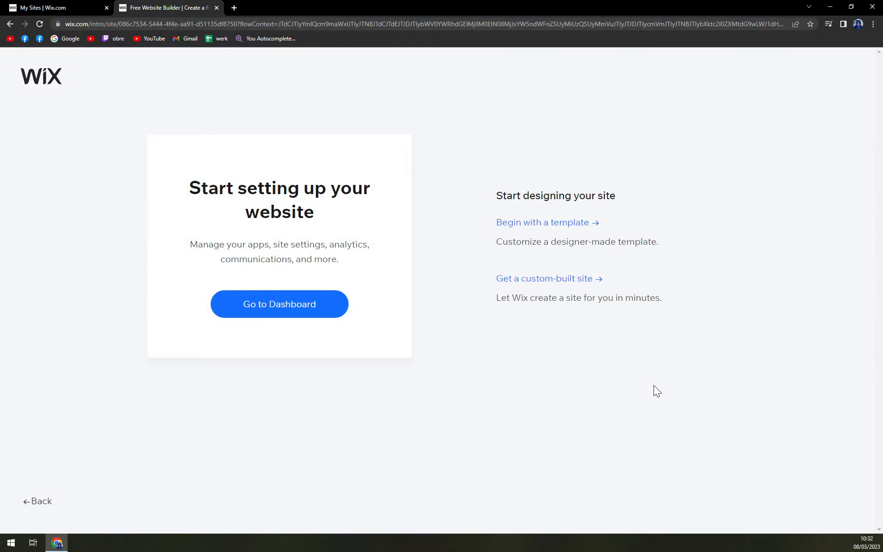
click(549, 234)
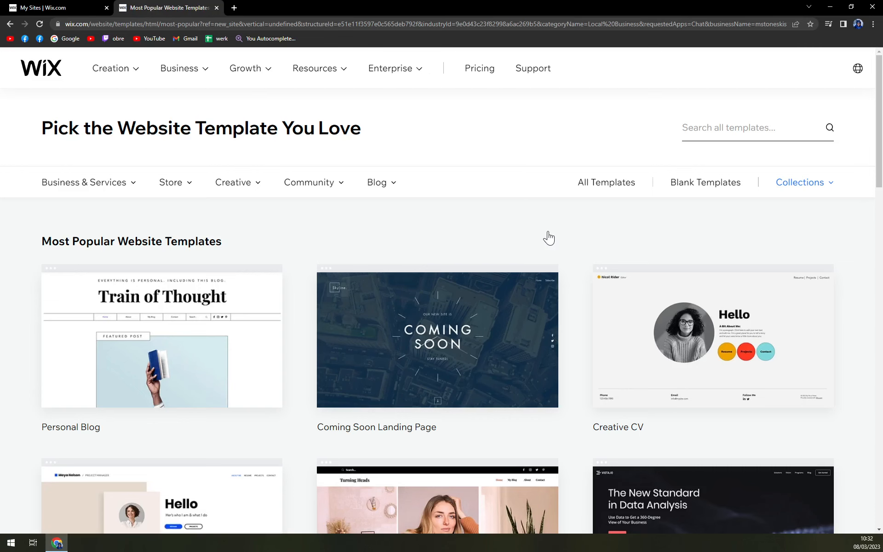
Step: Search the website templates for "blank" and show the Blank Templates category
scroll(340, 247, down, 15)
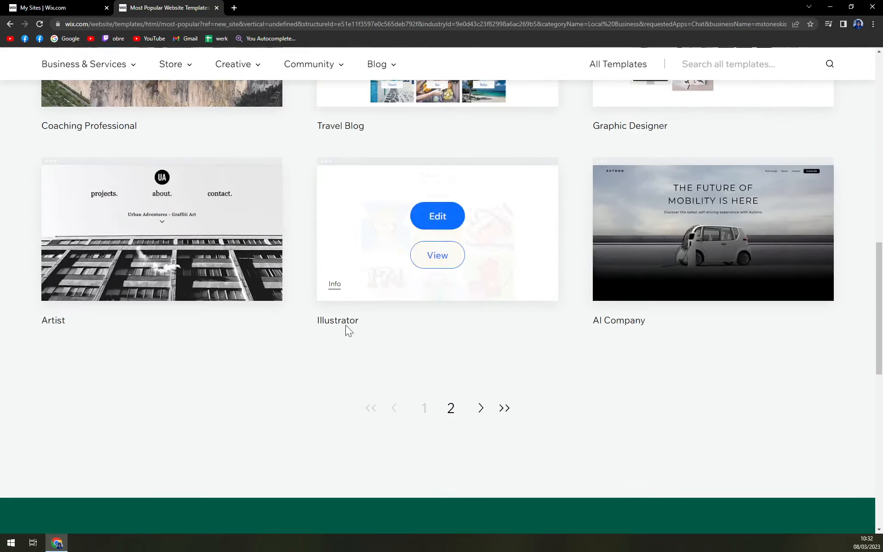
scroll(346, 331, up, 2)
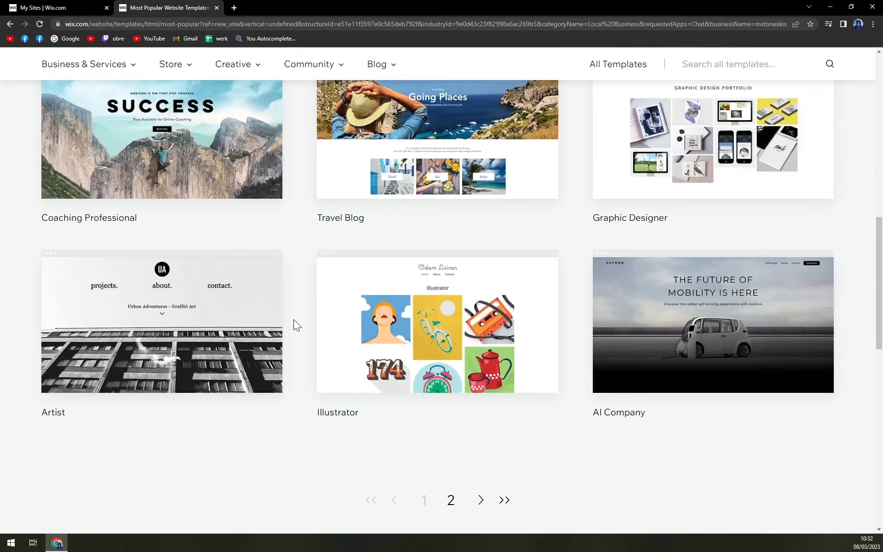
scroll(293, 319, up, 13)
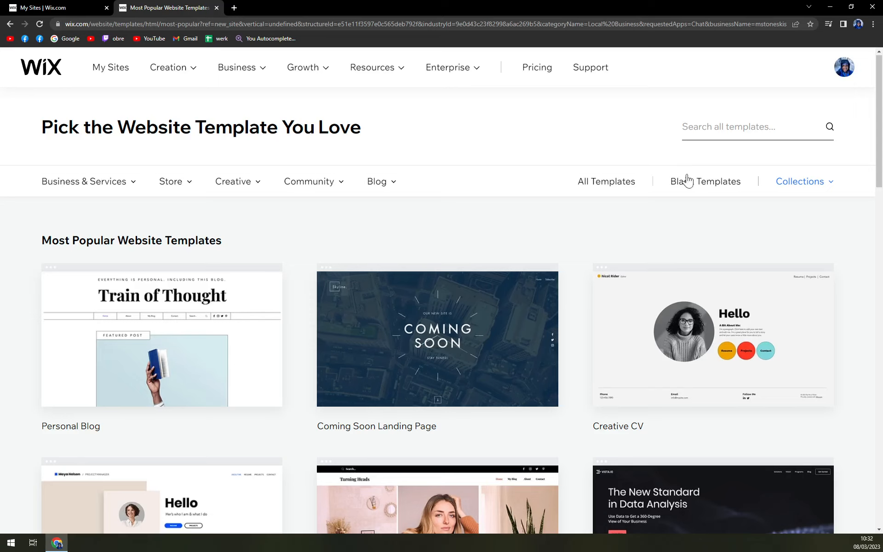
click(733, 137)
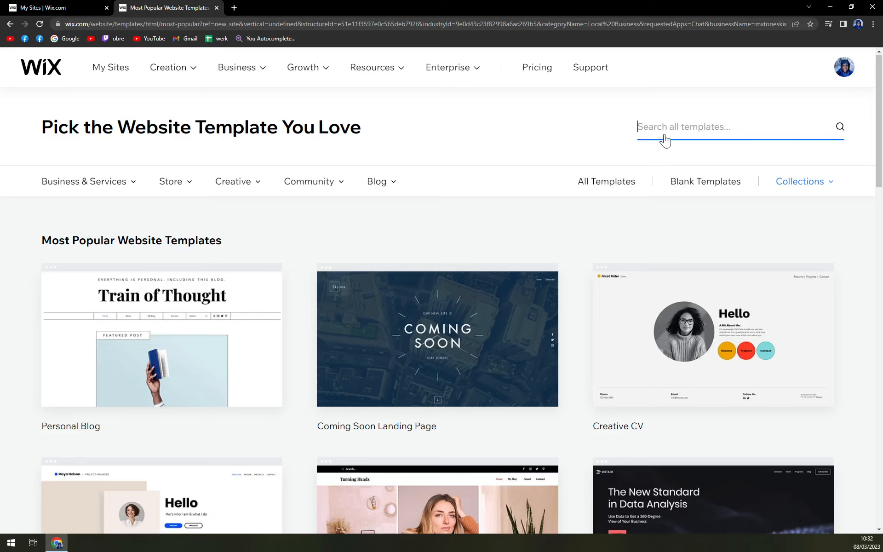
text(blac)
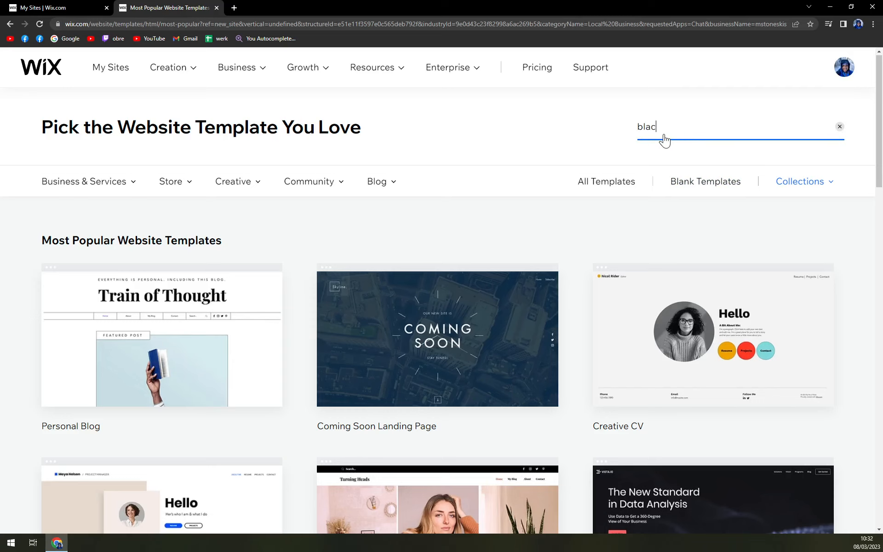
key(BackSpace)
text(nk)
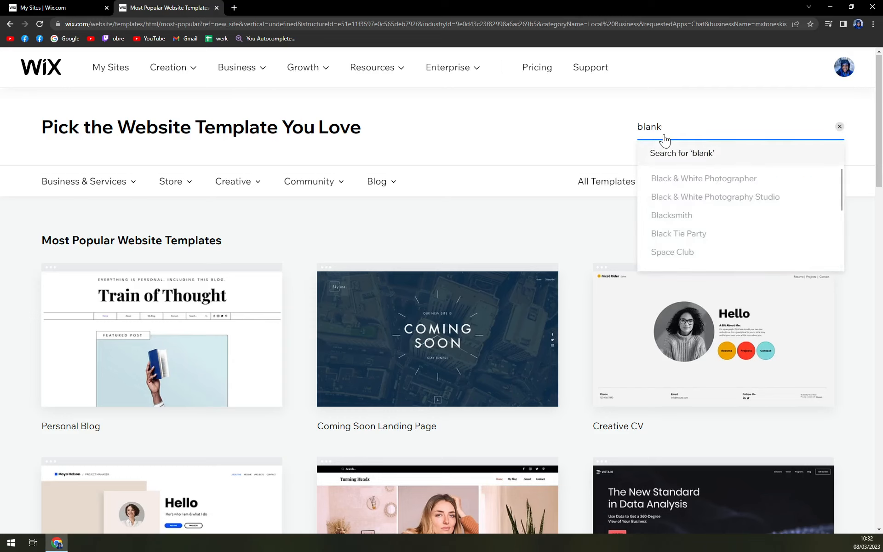
key(Return)
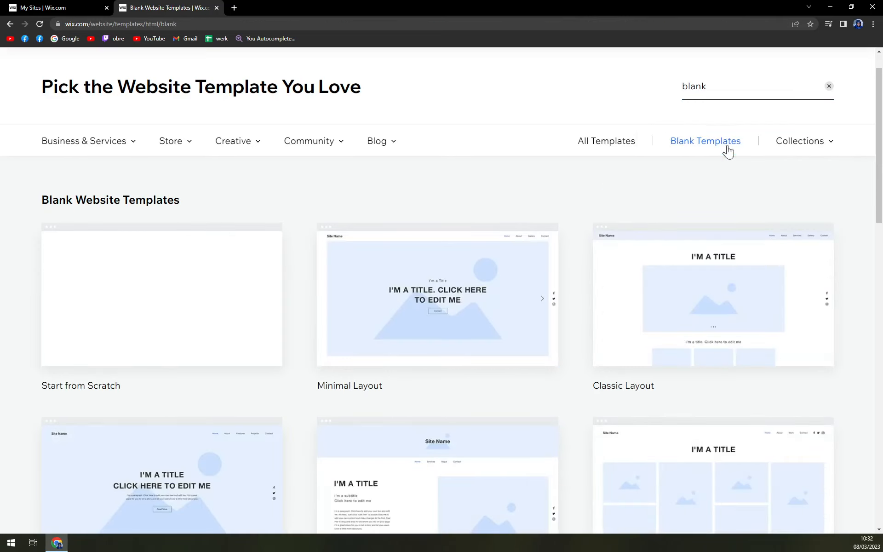
Step: Reload the blank templates page and open the Start from Scratch template for editing
scroll(383, 272, down, 5)
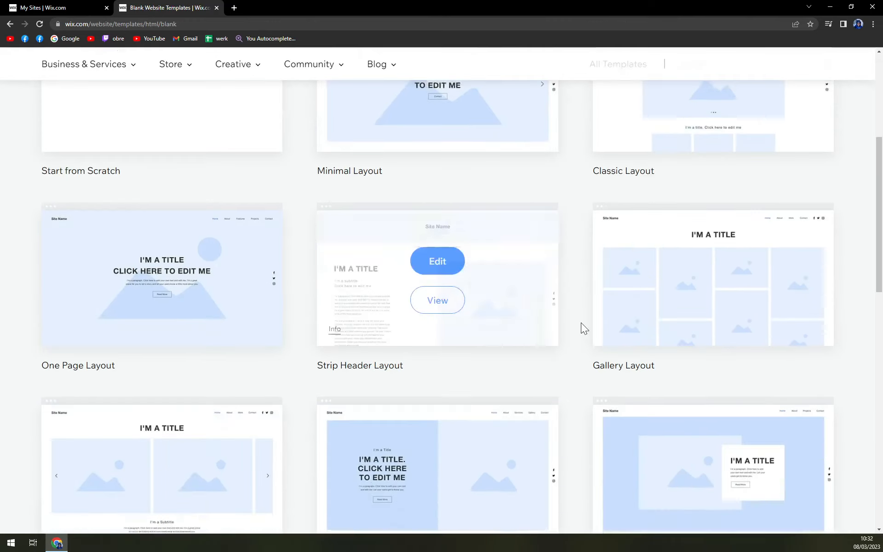
scroll(626, 382, up, 6)
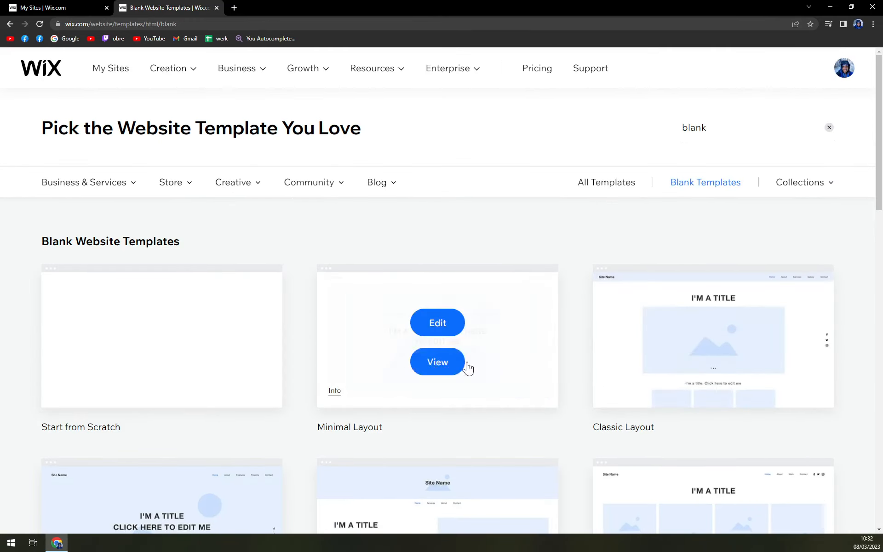
click(39, 23)
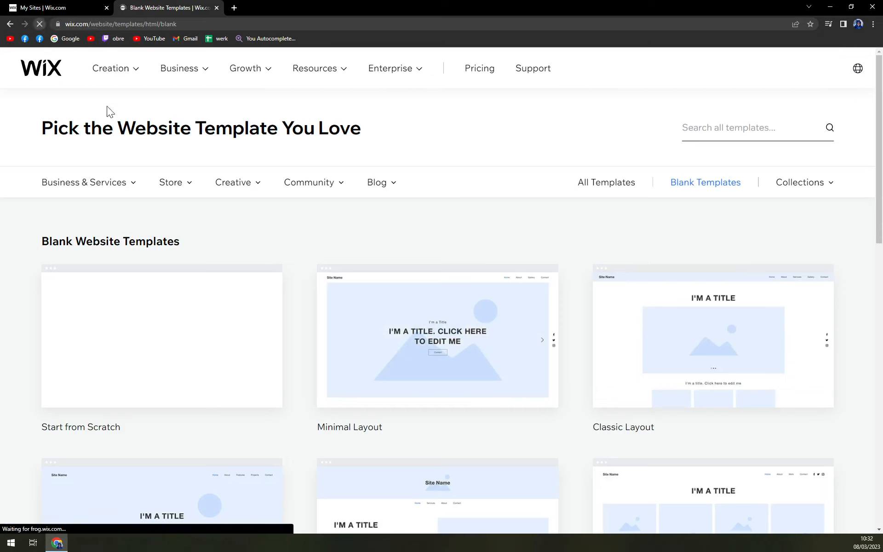
mouse_move(462, 343)
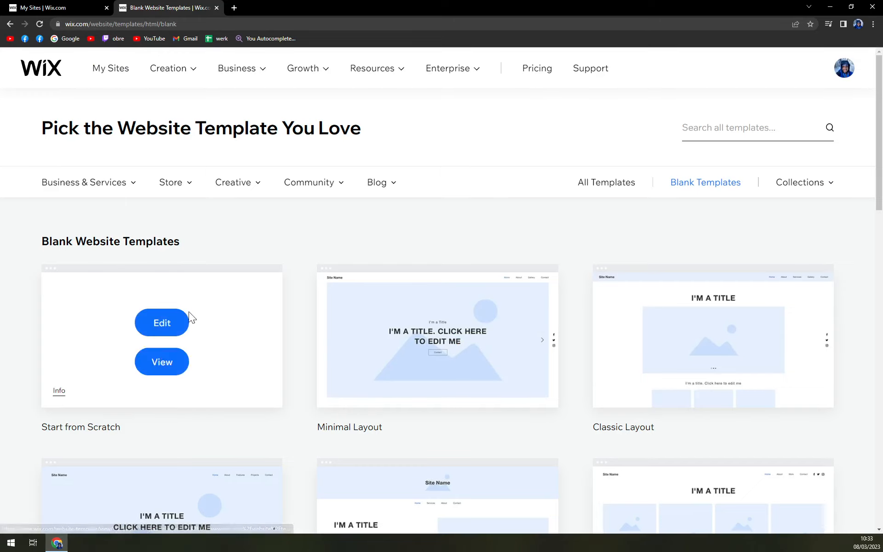
click(164, 322)
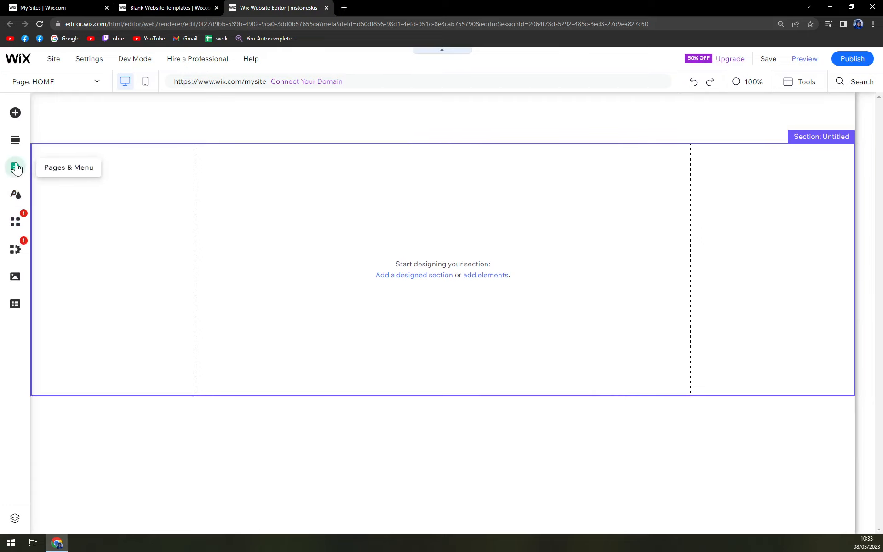
Step: Add a Heading 3 text element to the empty section and change its text to "Marcus Stone Skis"
click(14, 115)
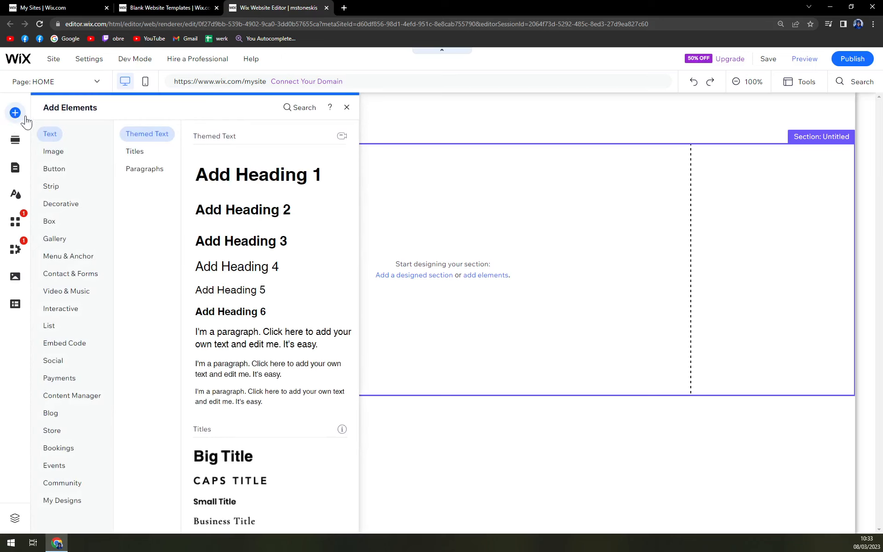
click(243, 240)
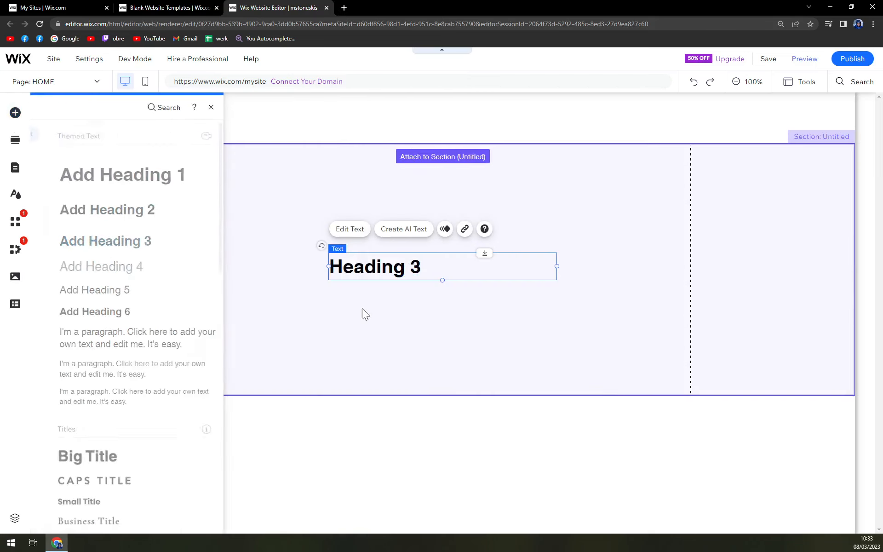
double_click(419, 272)
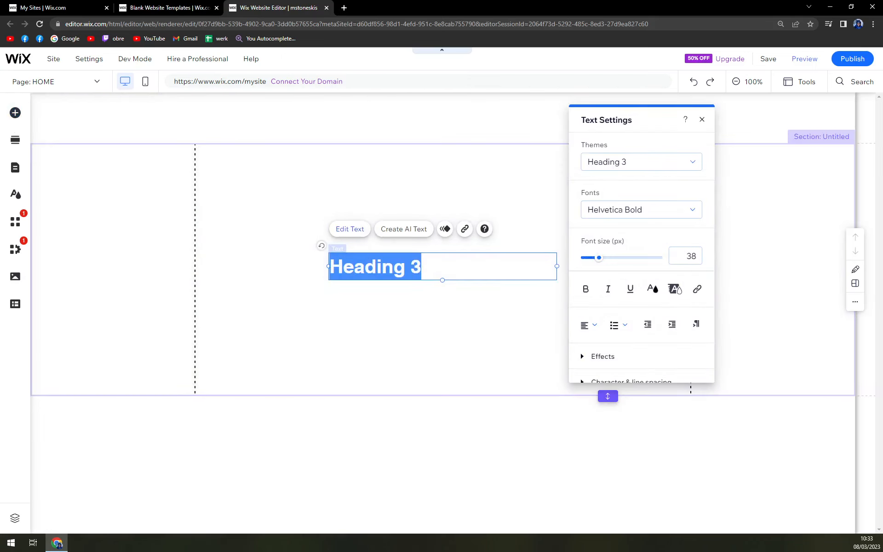
text(Mar)
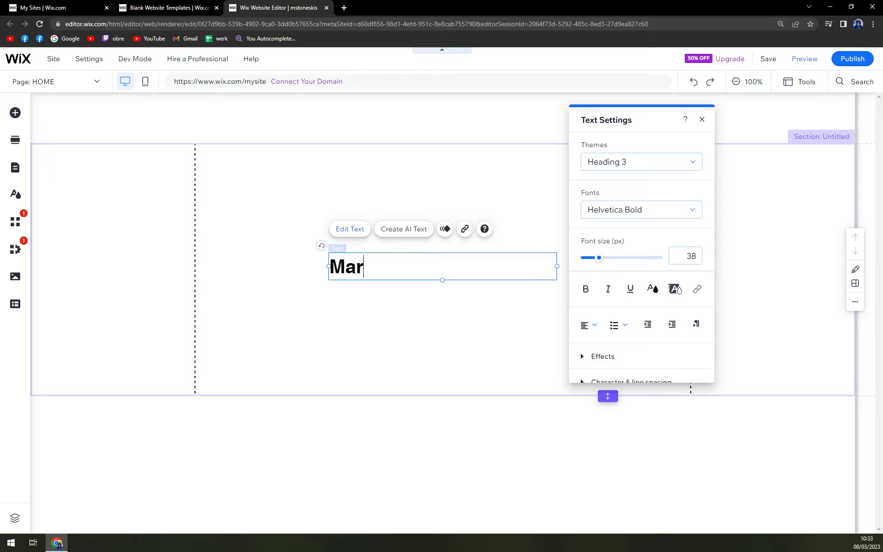
text(cus Stone Skis)
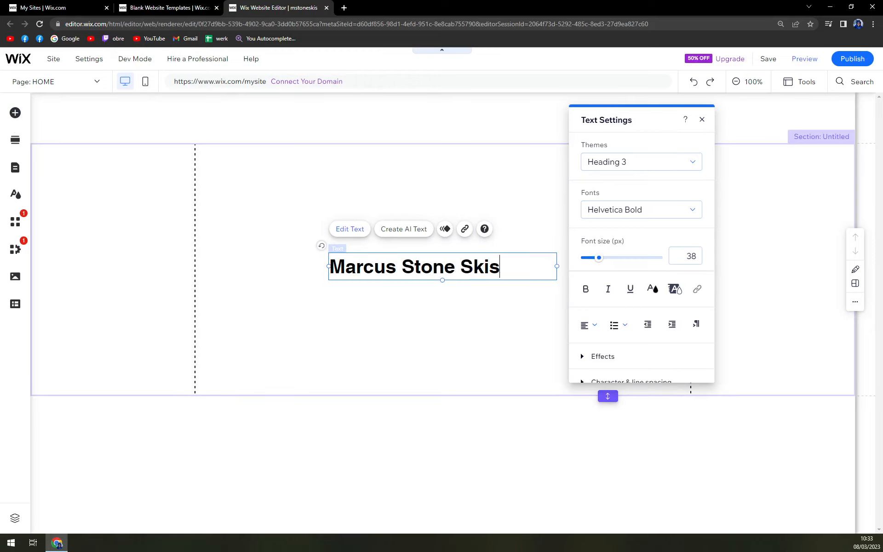
scroll(603, 265, down, 1)
scroll(603, 265, up, 1)
drag(598, 258, 595, 260)
Step: Finish editing the heading and move it into the page header, aligned with the left gridline
click(512, 317)
click(409, 270)
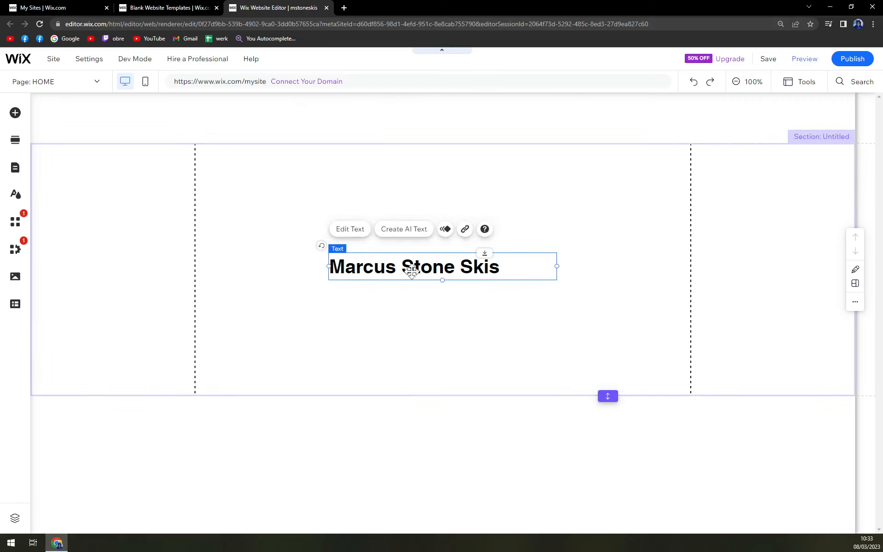
drag(401, 269, 268, 120)
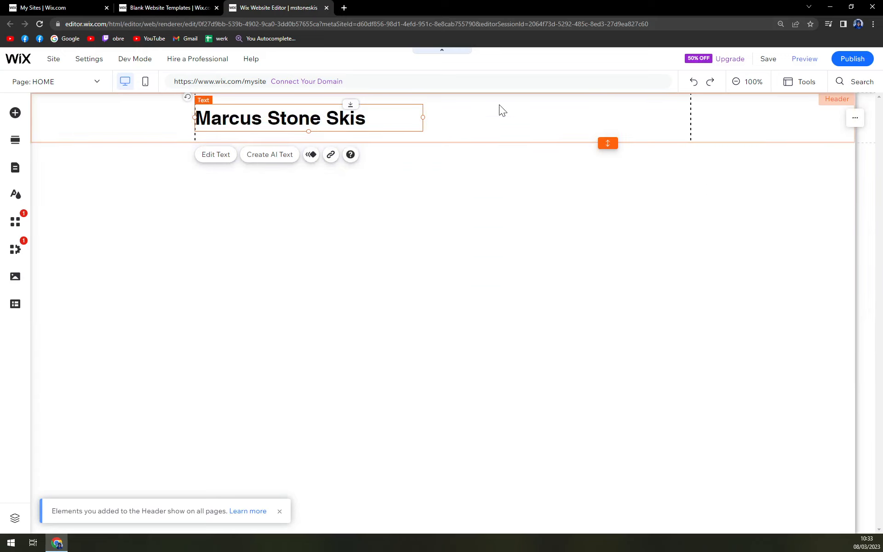
Step: Browse the preset designs for the page header and start customizing the header's design
click(502, 113)
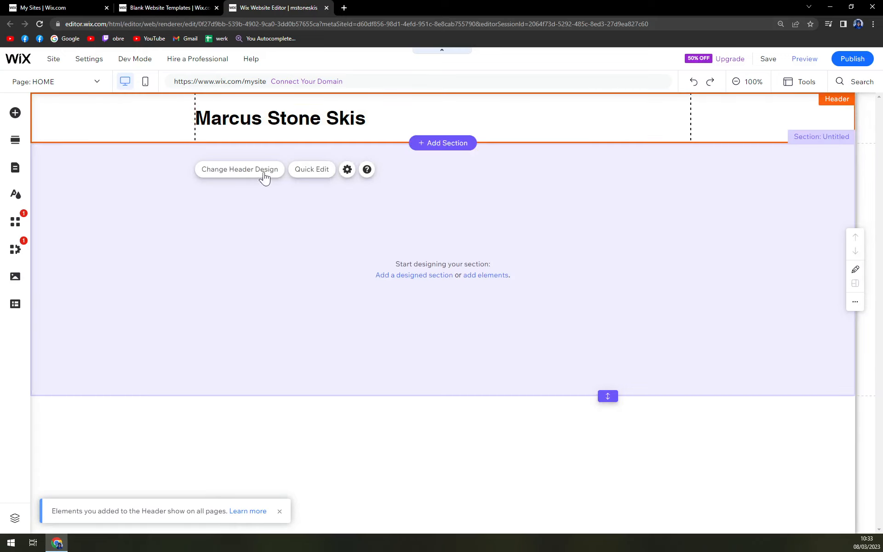
click(258, 179)
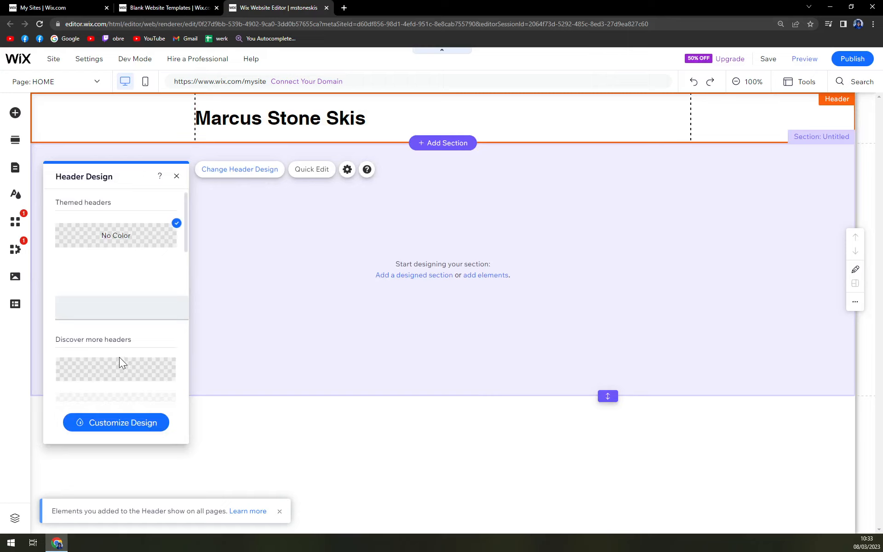
scroll(122, 322, down, 5)
scroll(127, 299, up, 2)
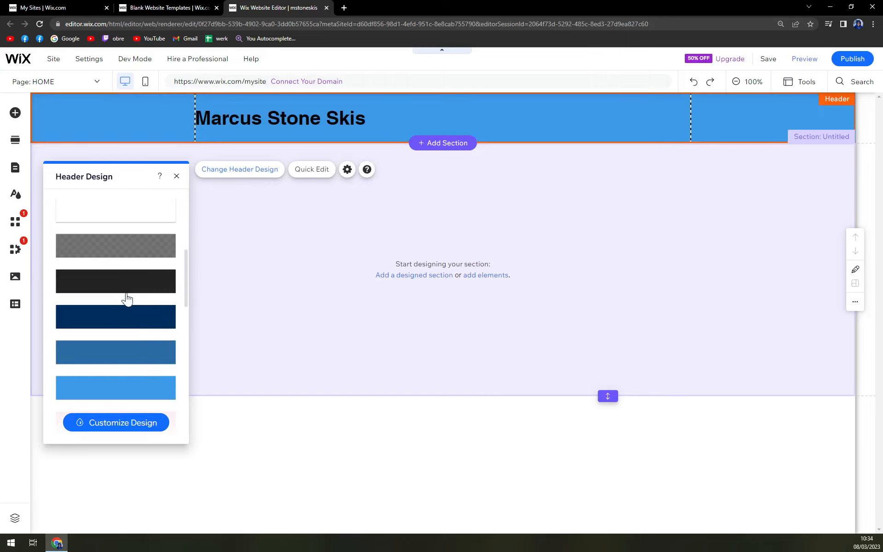
scroll(129, 317, down, 3)
scroll(126, 405, up, 3)
click(122, 422)
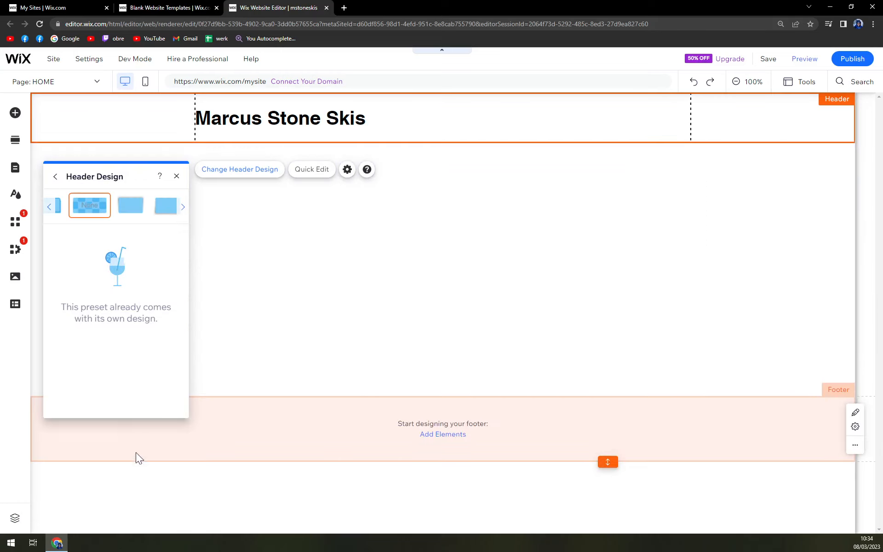
Step: Try the two shadowed header presets that follow None, apply the second one, and return to the list of header designs
click(131, 215)
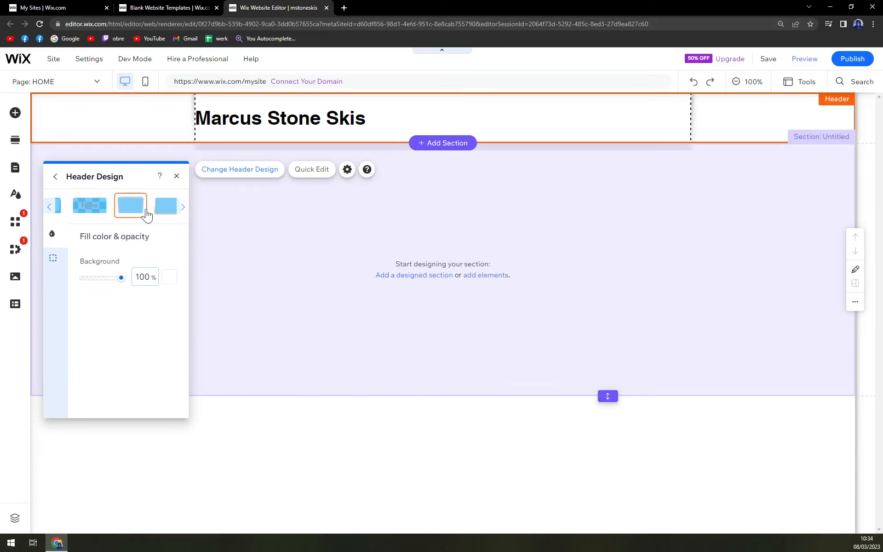
click(166, 207)
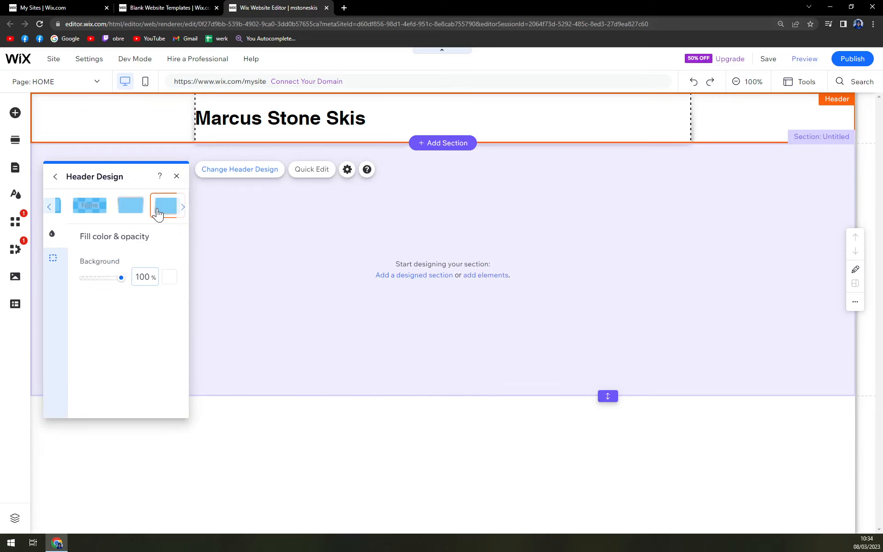
click(54, 259)
click(52, 233)
click(49, 206)
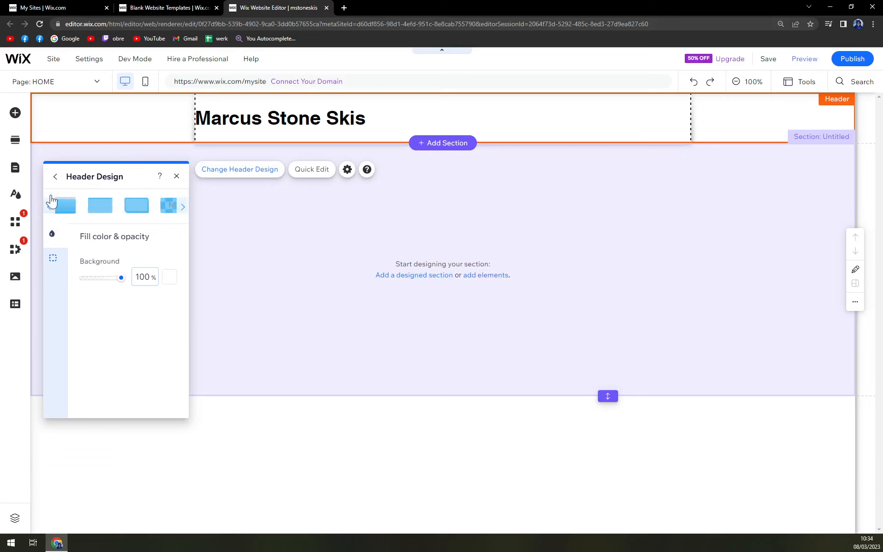
click(55, 177)
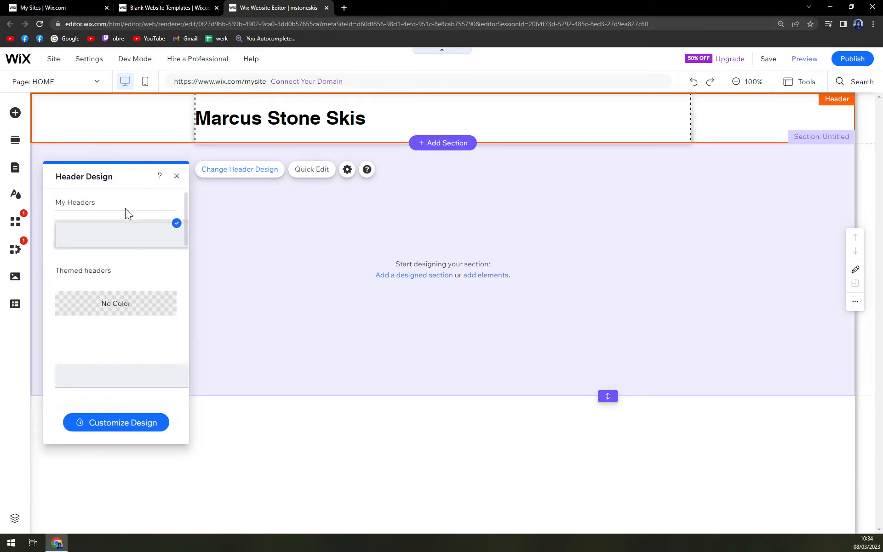
Step: Browse the themed header designs and apply the solid light blue one to the page header
click(118, 310)
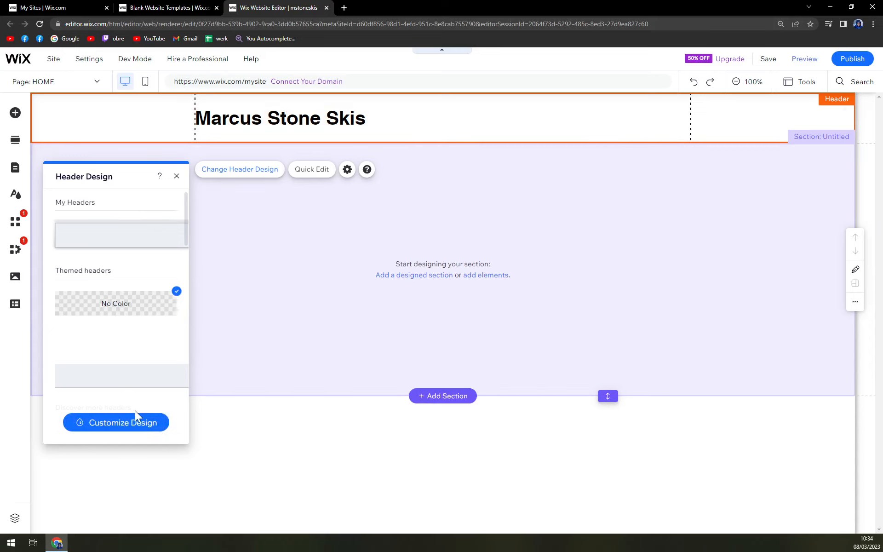
scroll(134, 313, down, 3)
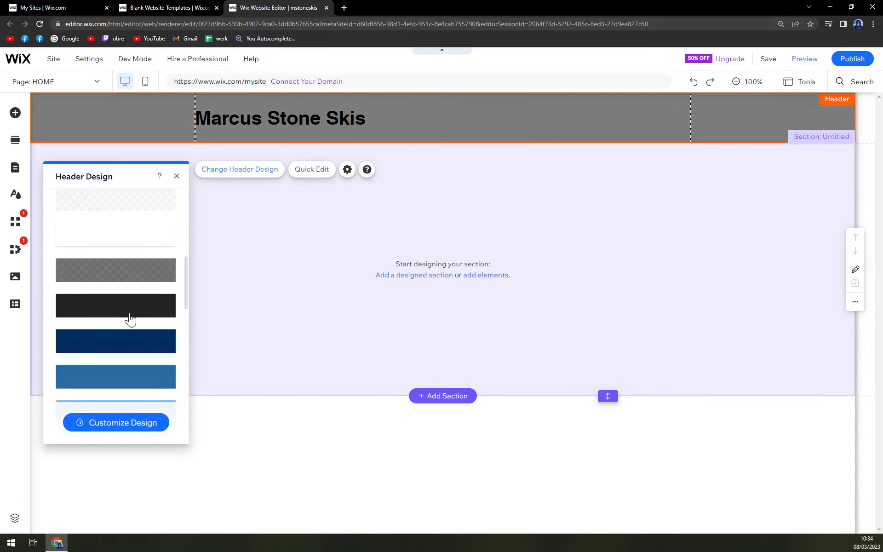
scroll(123, 327, down, 5)
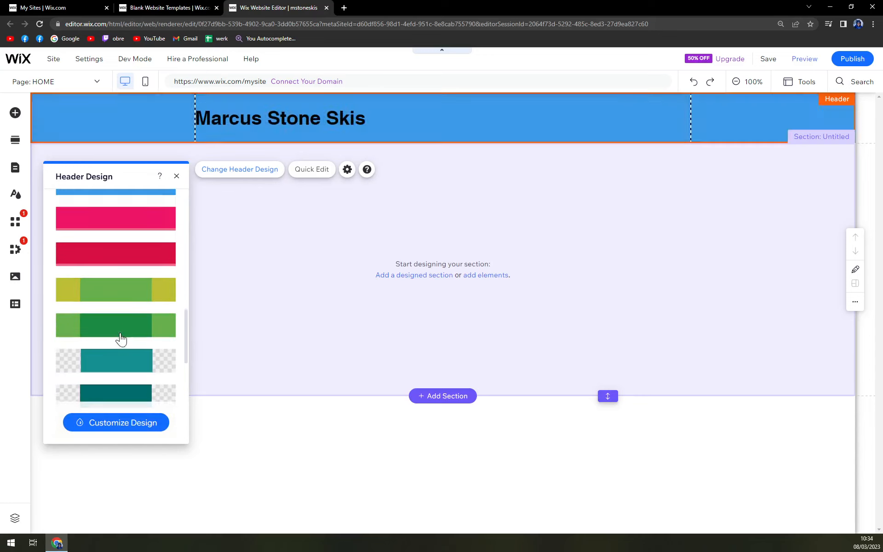
scroll(116, 370, down, 2)
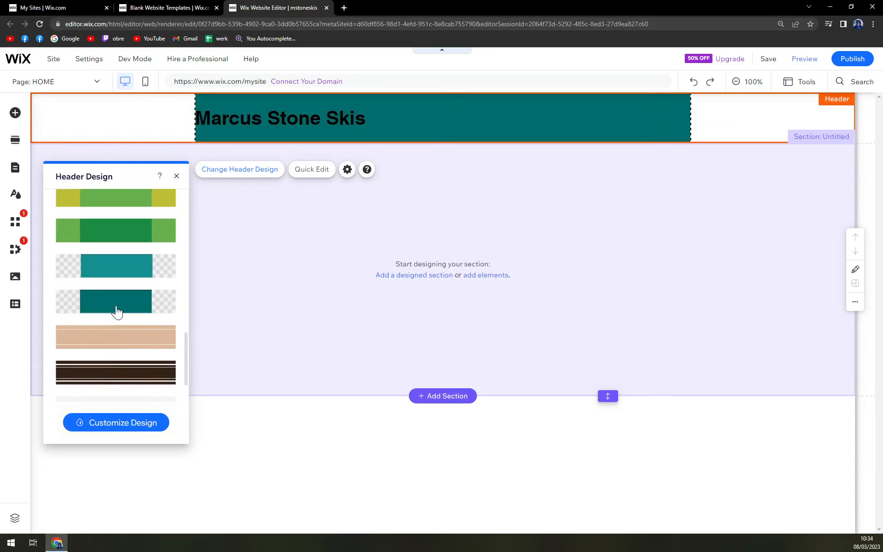
scroll(114, 367, down, 5)
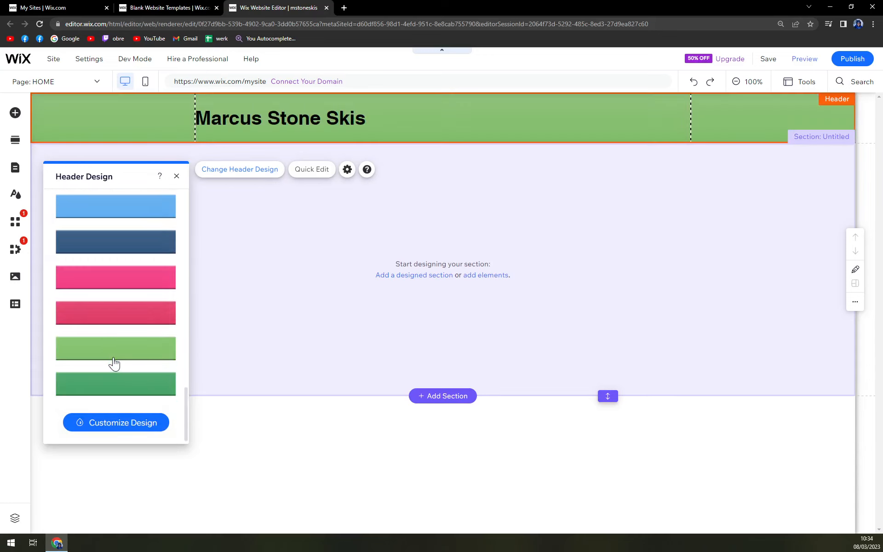
scroll(114, 364, up, 3)
scroll(114, 363, up, 7)
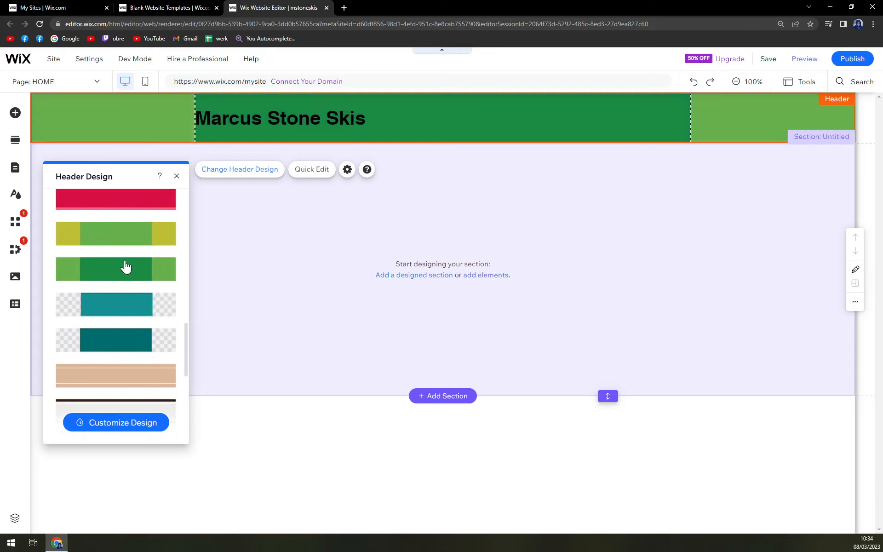
scroll(127, 276, up, 2)
click(130, 358)
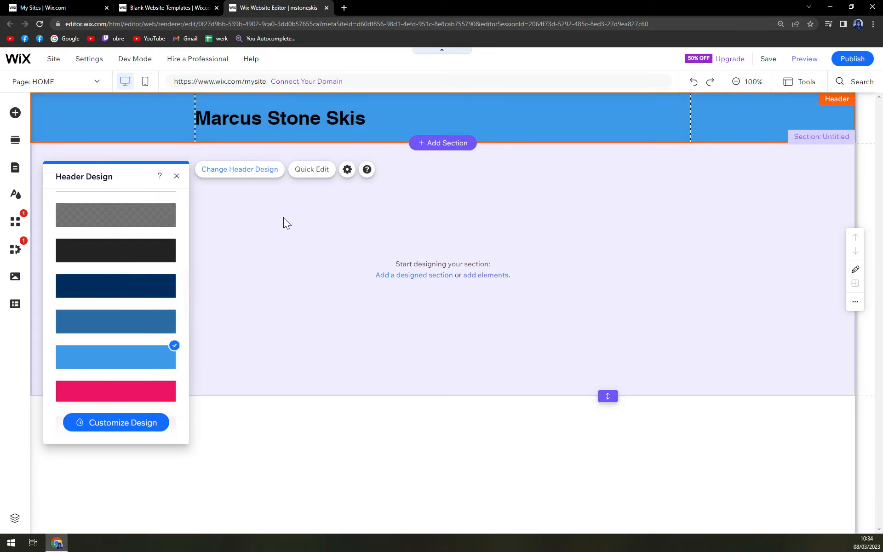
Step: Open the background options of the empty section below the header and look through the selected backgrounds
click(283, 246)
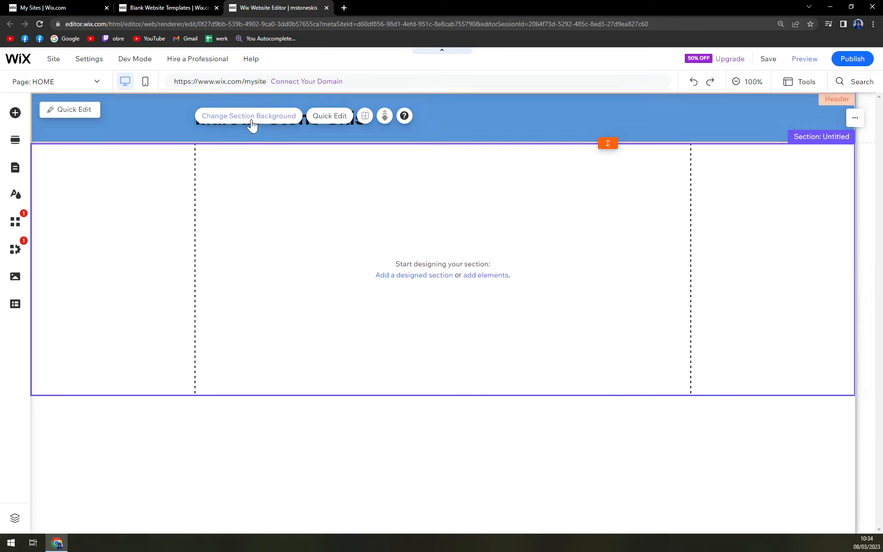
click(330, 433)
click(329, 333)
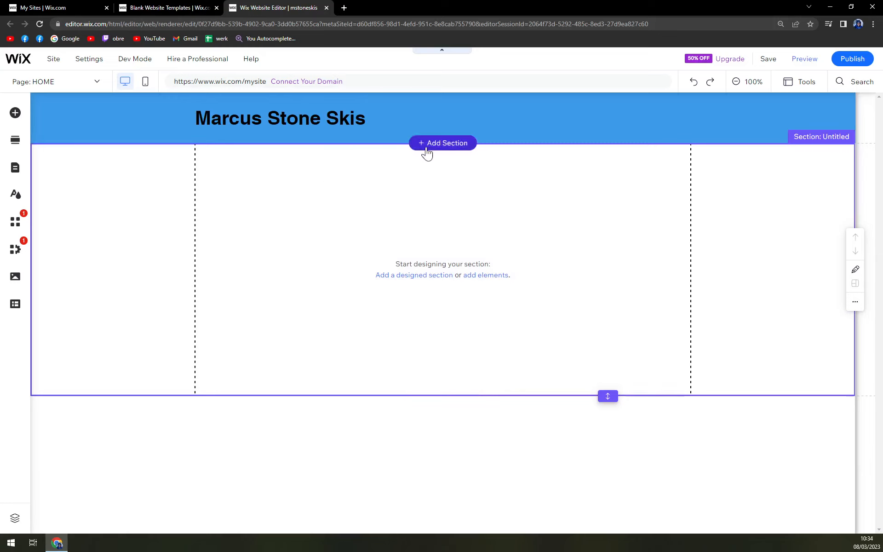
click(243, 118)
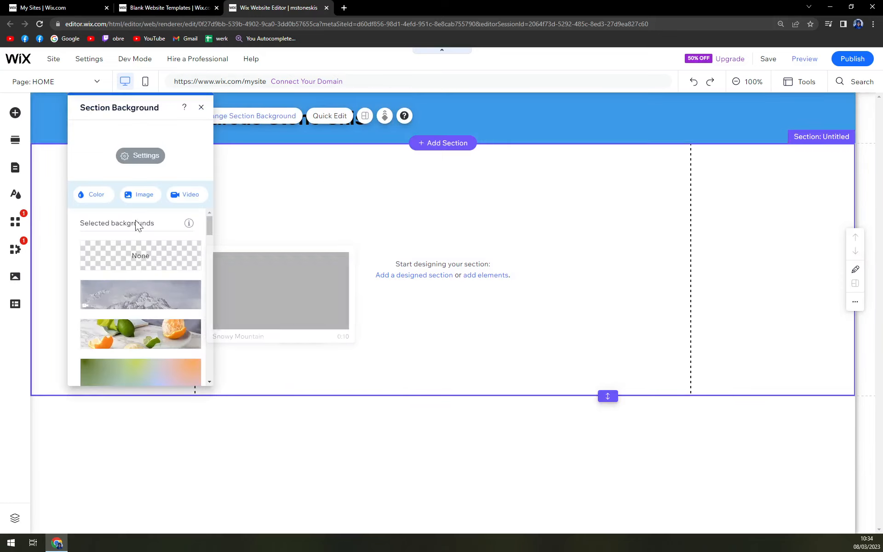
scroll(146, 261, down, 5)
scroll(158, 295, up, 5)
scroll(154, 294, down, 1)
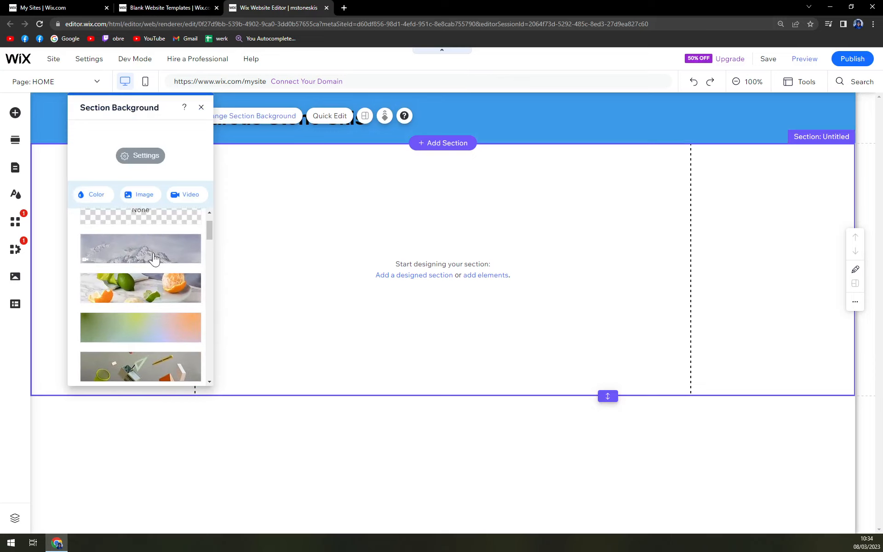
Step: Search the Wix background images for "ski" and look through the photos
click(143, 195)
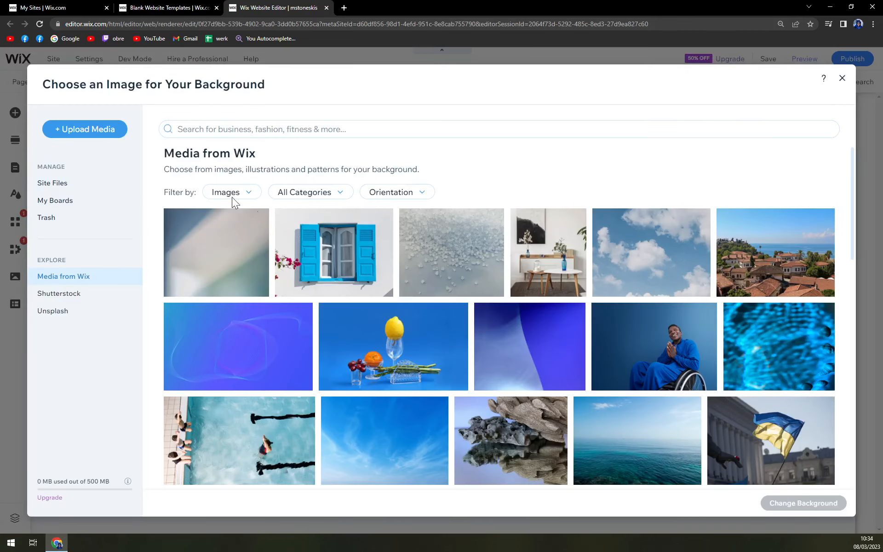
click(311, 130)
text(ski)
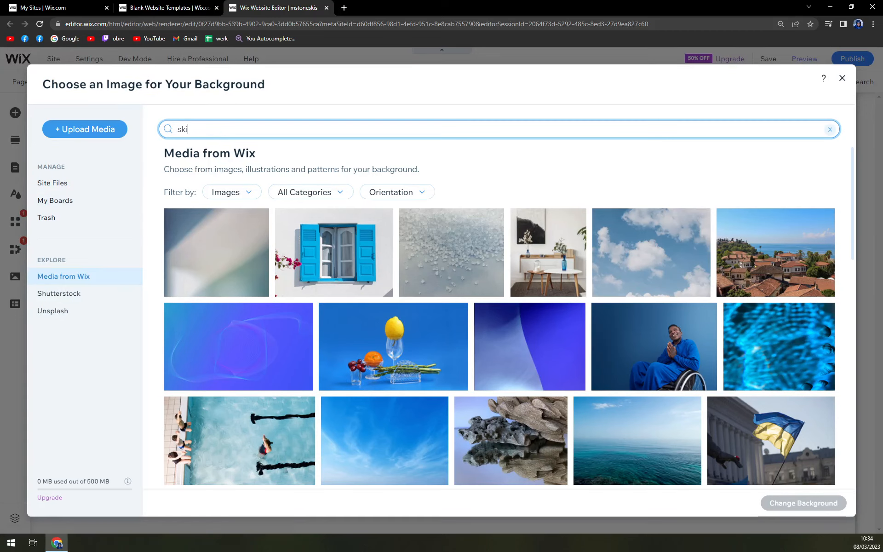
key(Return)
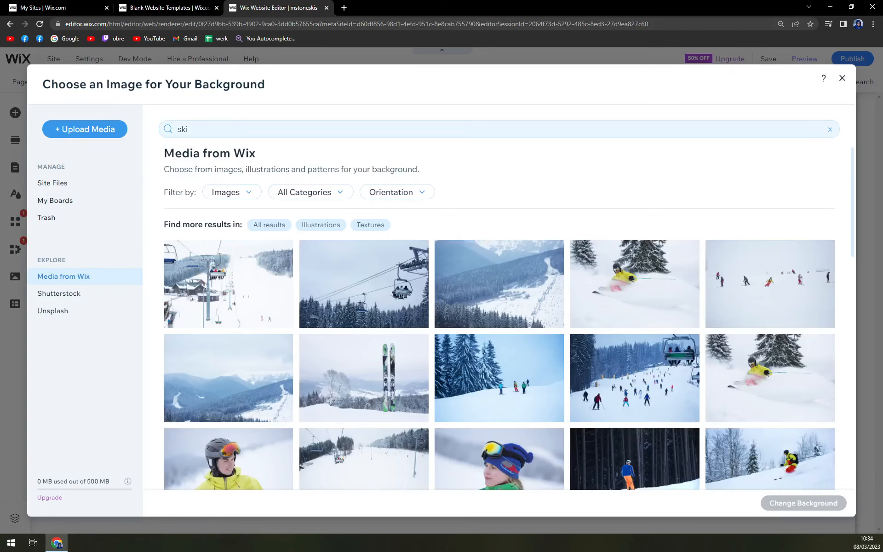
scroll(516, 178, down, 2)
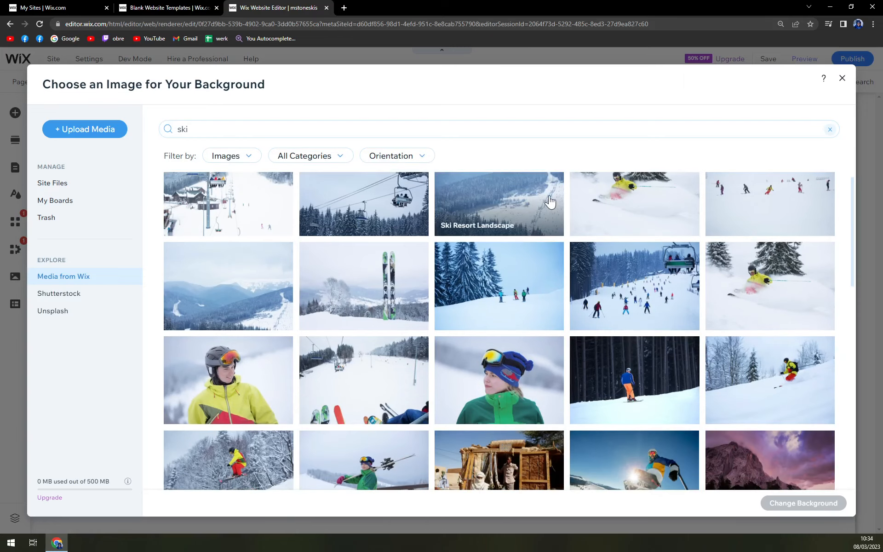
scroll(528, 230, down, 1)
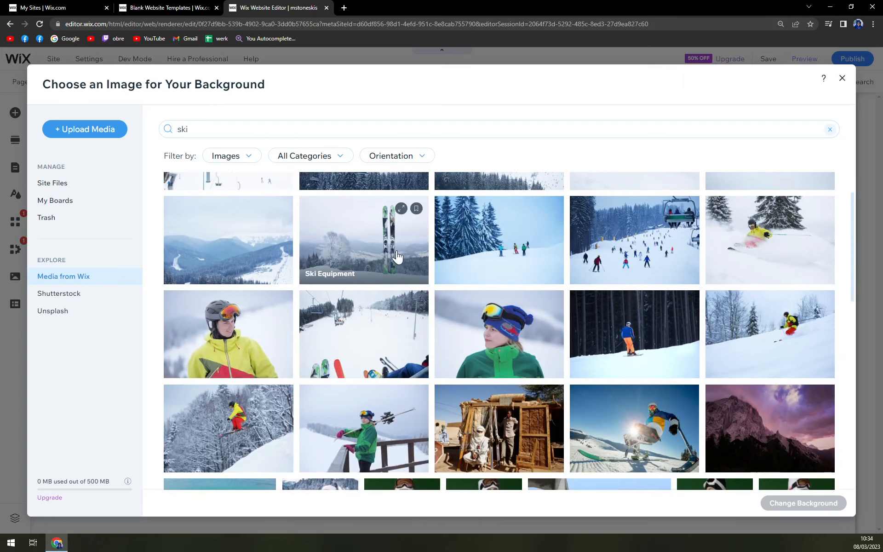
scroll(398, 256, up, 1)
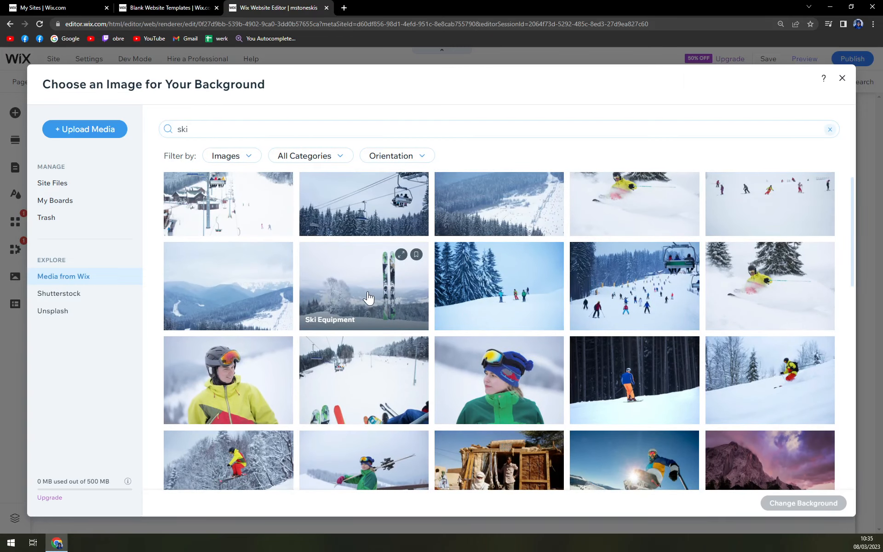
Step: Check which sources are available for uploading media, then return to the ski images
click(95, 134)
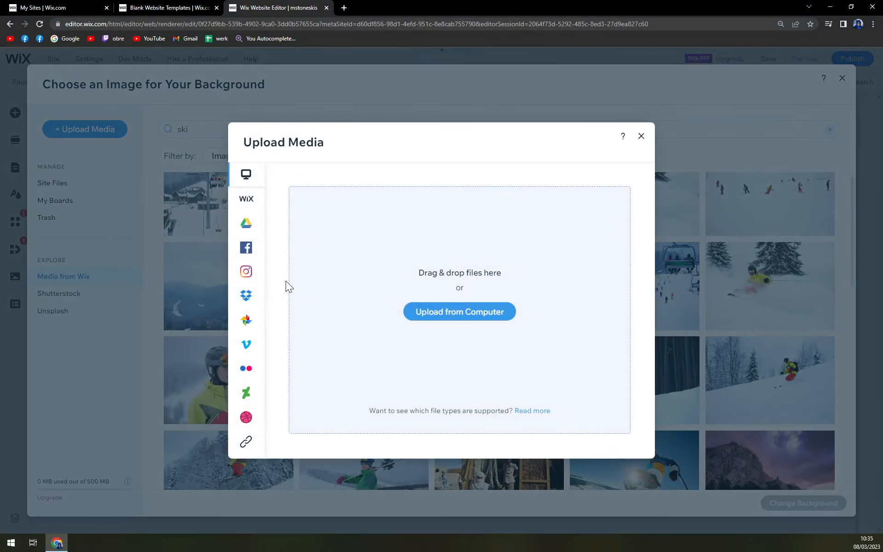
mouse_move(248, 201)
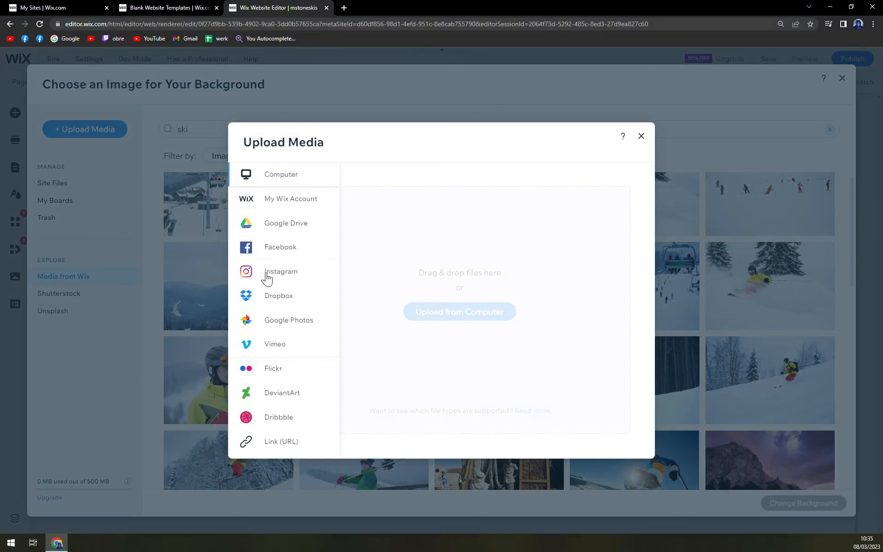
click(641, 136)
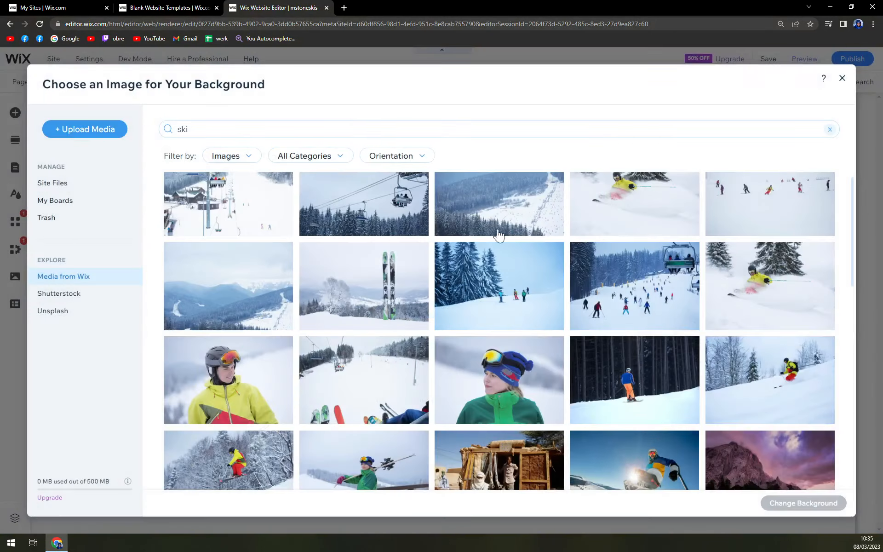
Step: Set the Ski Equipment image as the section's background and close the background settings
click(368, 296)
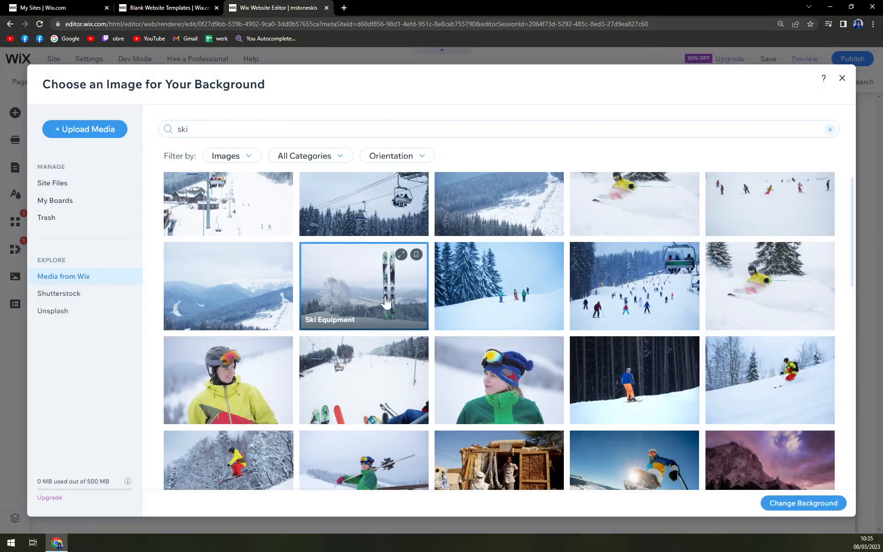
click(819, 504)
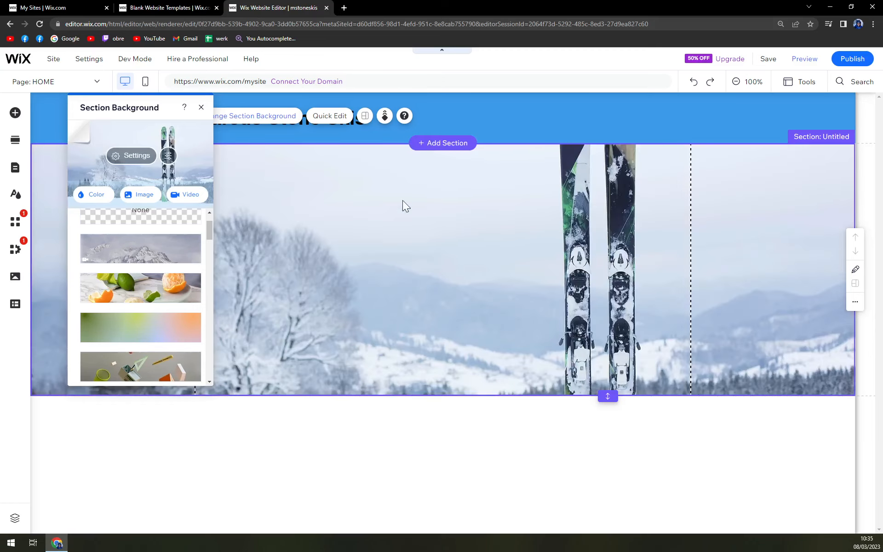
click(446, 94)
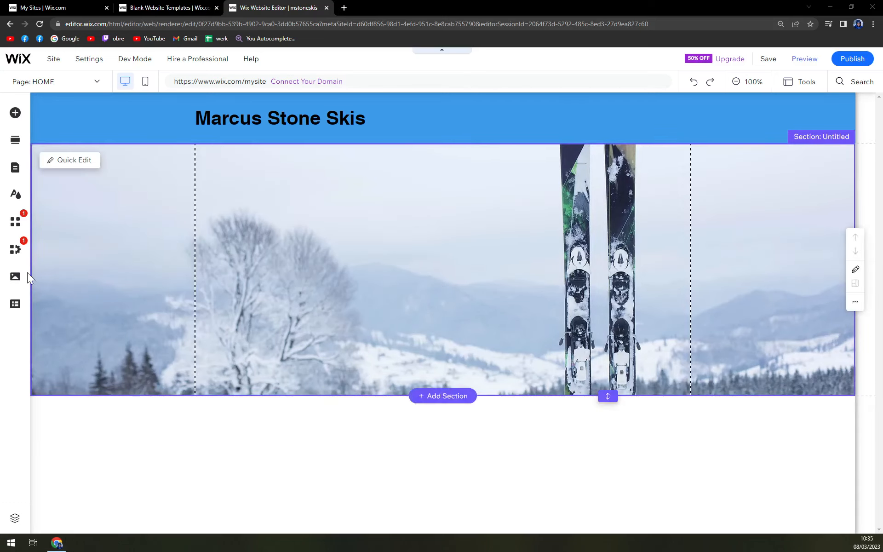
Step: Browse the element categories and add an online store to the site
click(17, 120)
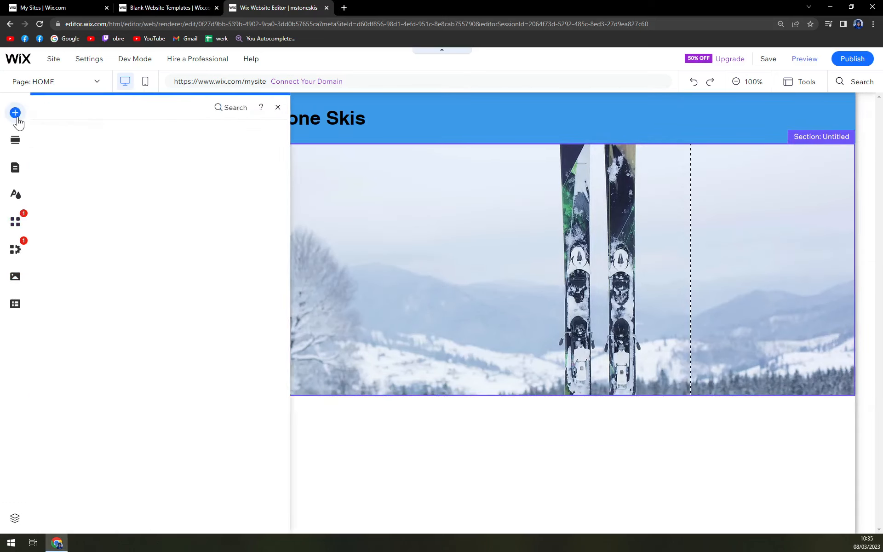
click(57, 186)
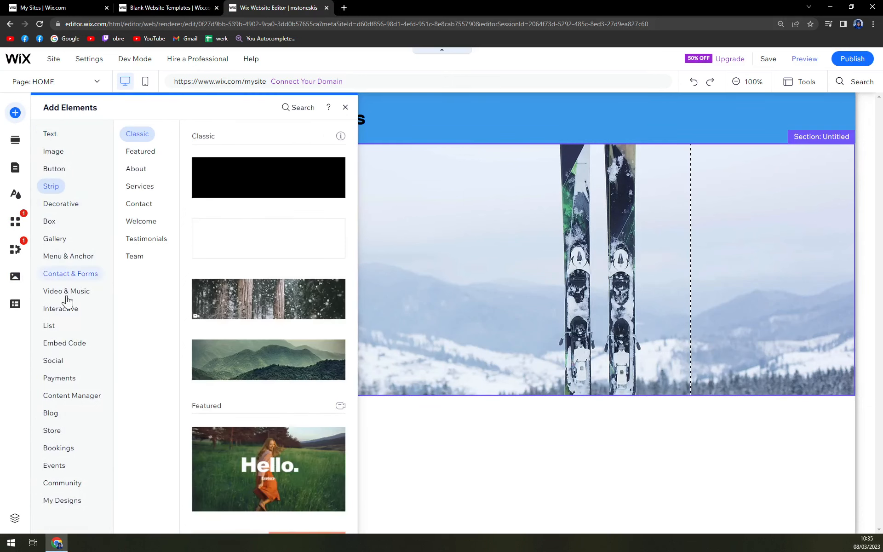
mouse_move(72, 444)
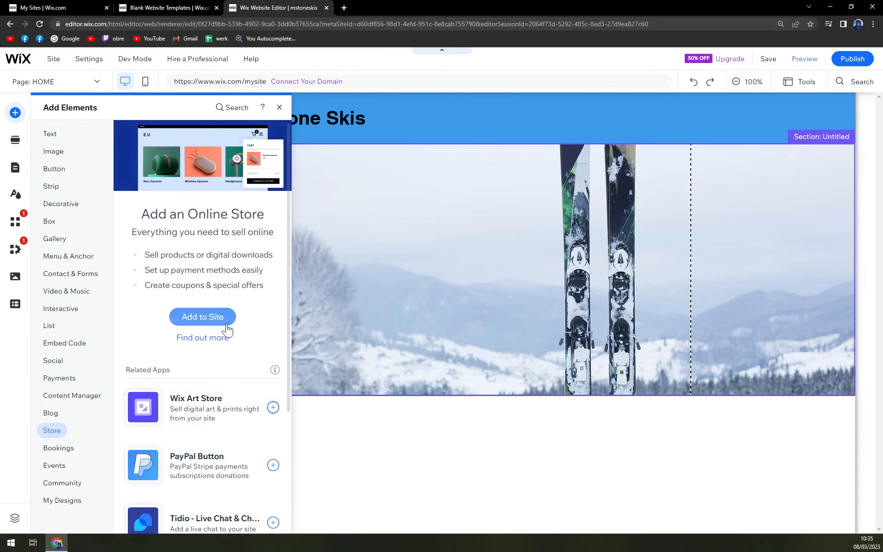
click(226, 320)
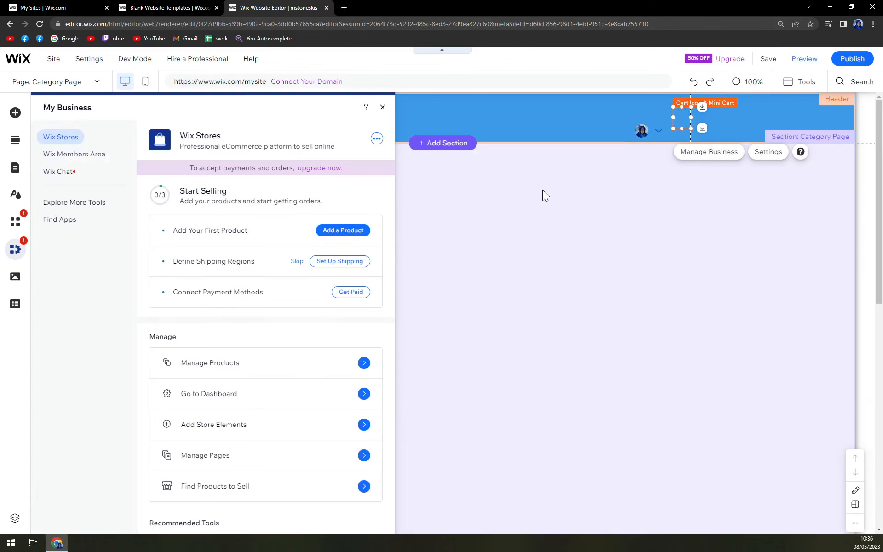
Step: Look over the store's category page and undo adding the online store
scroll(539, 294, down, 5)
scroll(544, 311, up, 5)
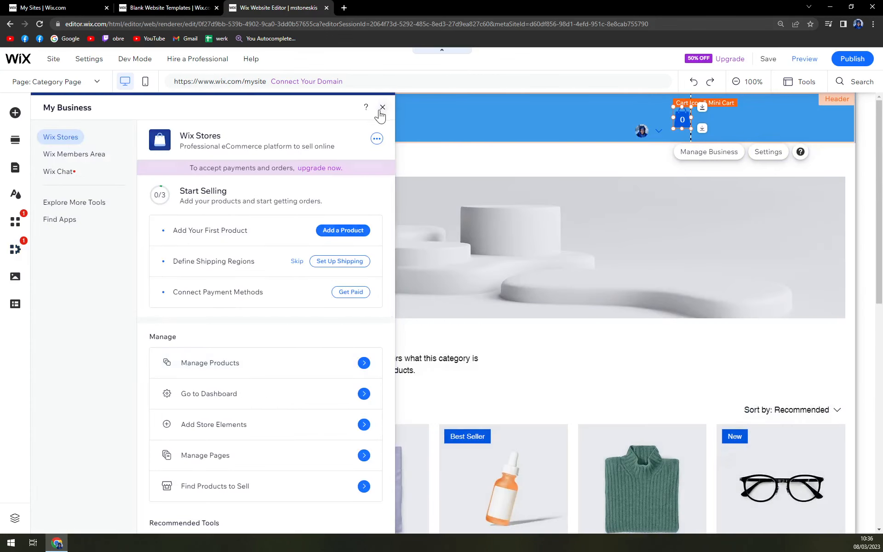
click(382, 106)
scroll(457, 294, down, 12)
scroll(453, 331, up, 12)
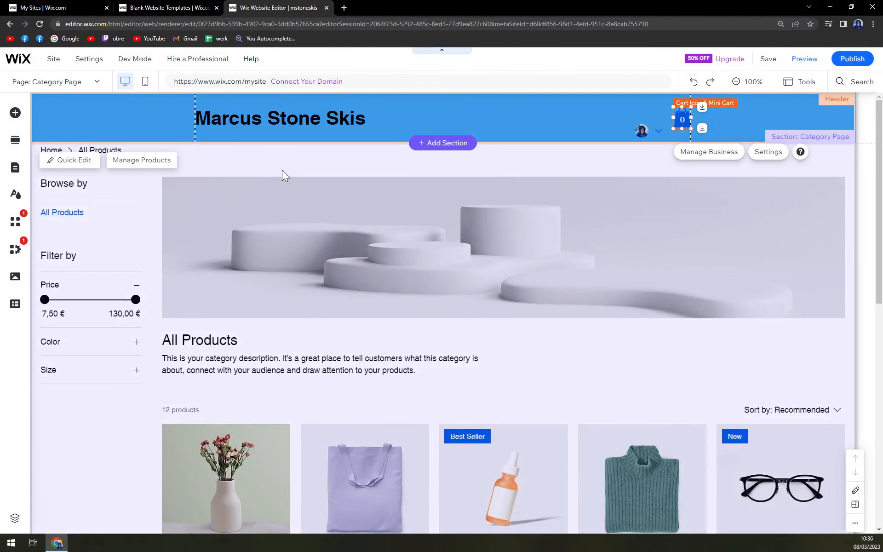
click(282, 171)
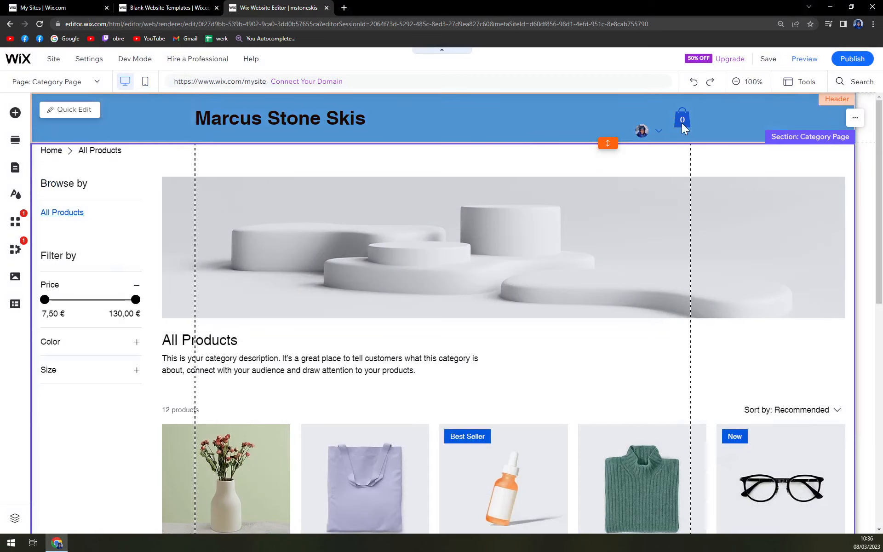
click(694, 82)
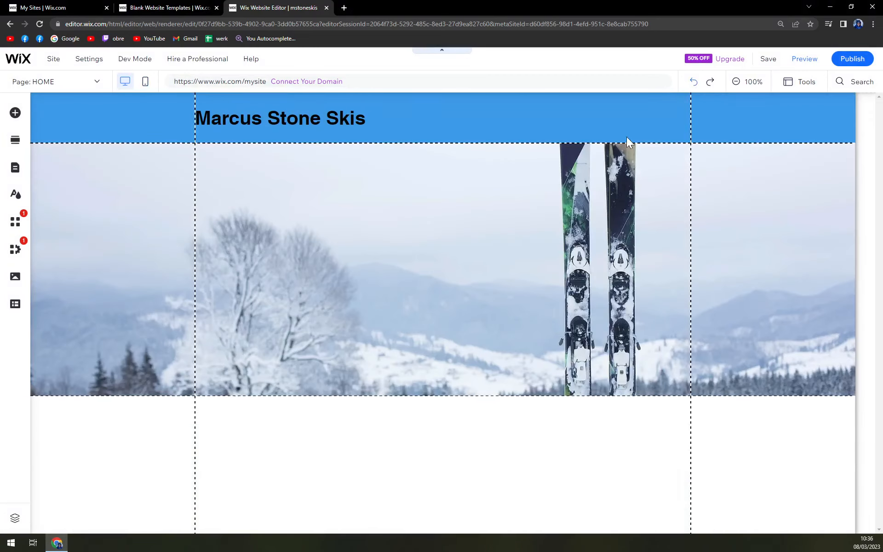
click(10, 141)
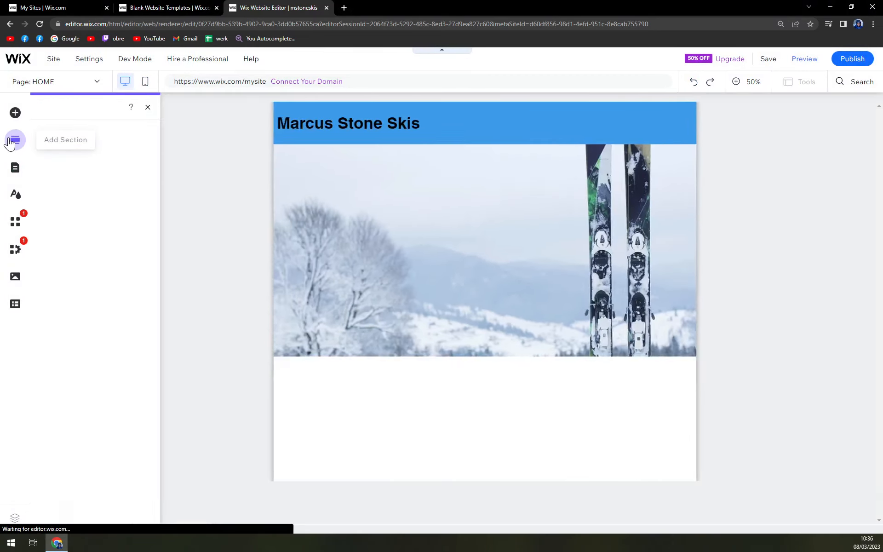
click(10, 141)
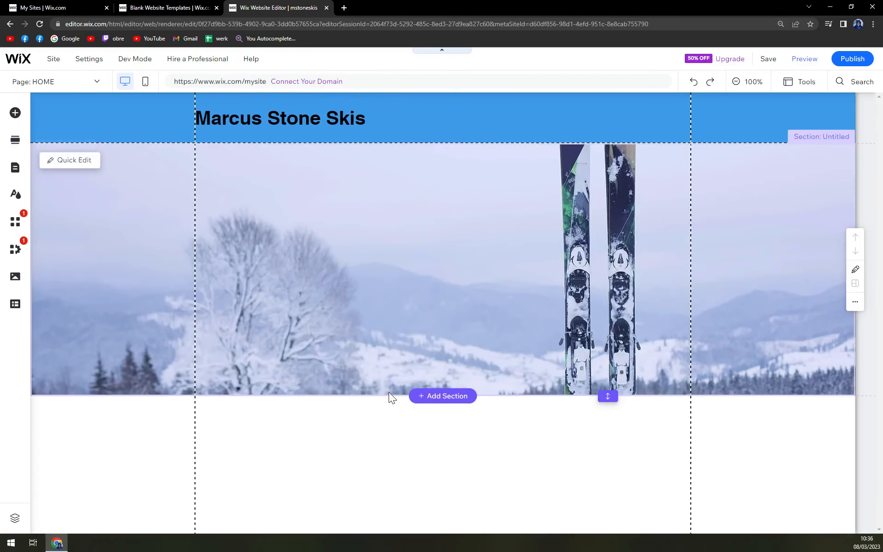
click(429, 389)
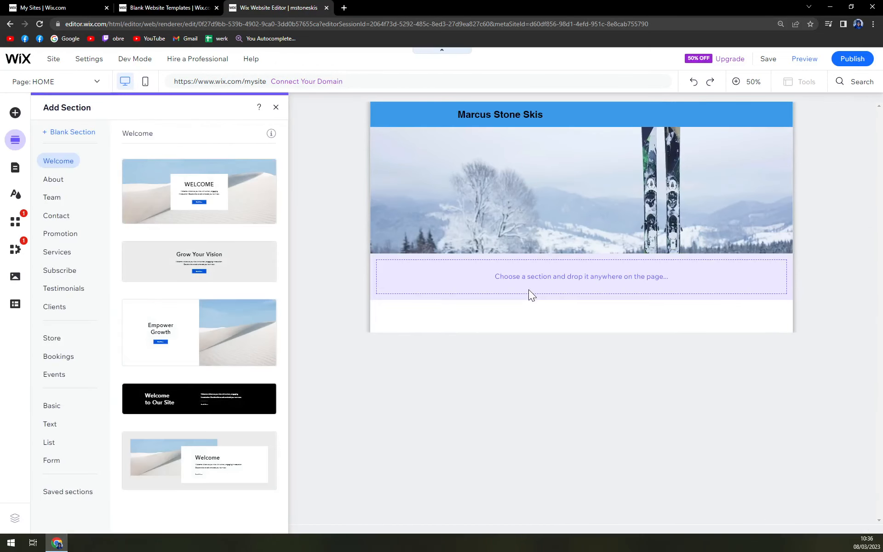
click(276, 107)
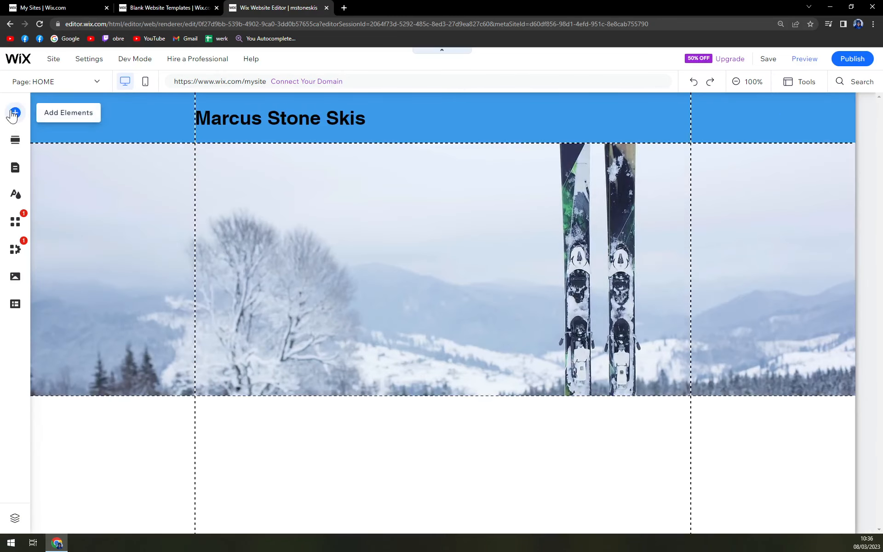
Step: Upload the wolf image moonmoon.png from the computer's useless stuff folder and add it to the page
click(15, 112)
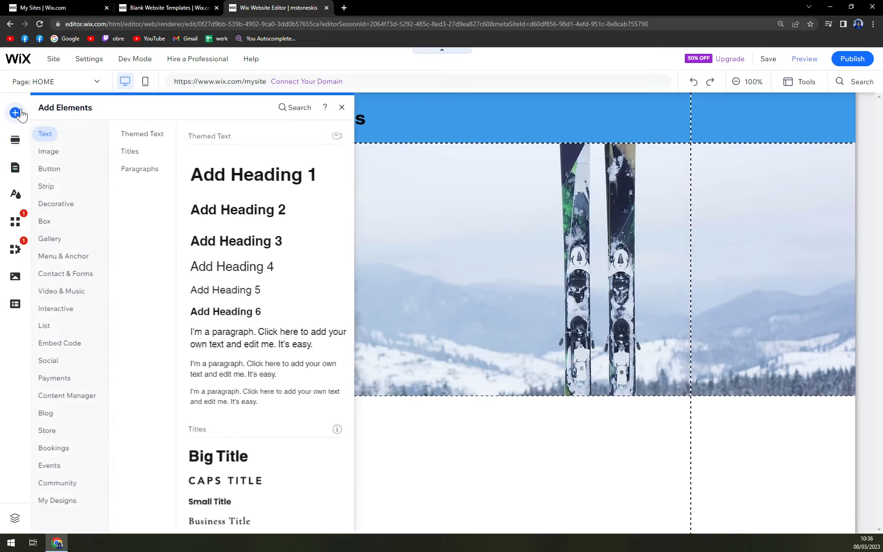
click(64, 157)
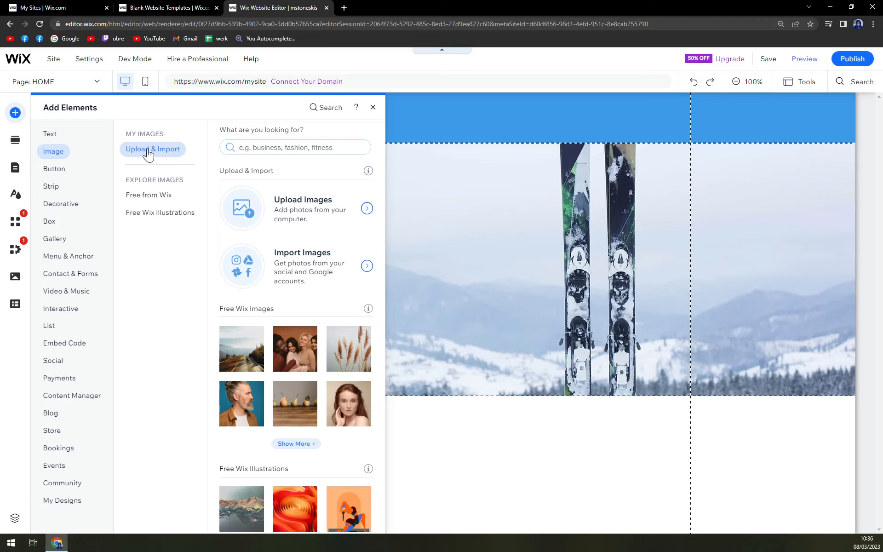
click(309, 207)
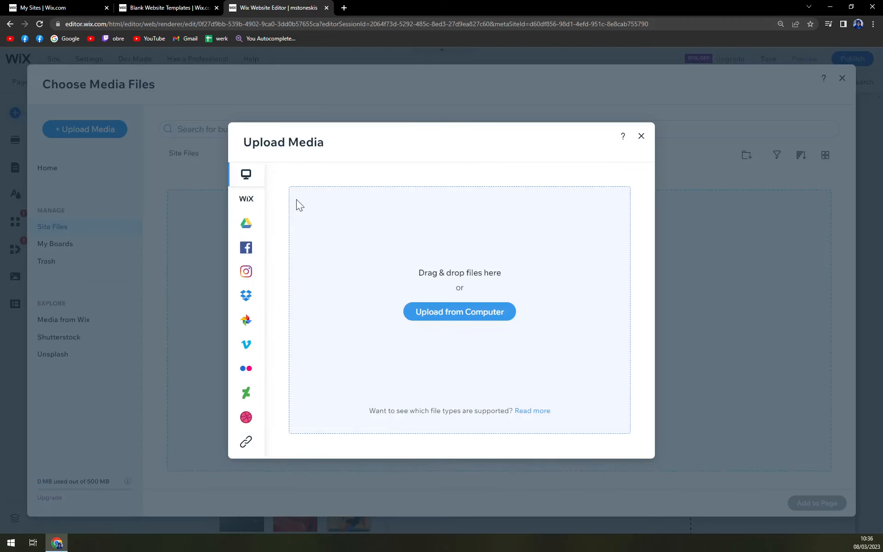
click(458, 316)
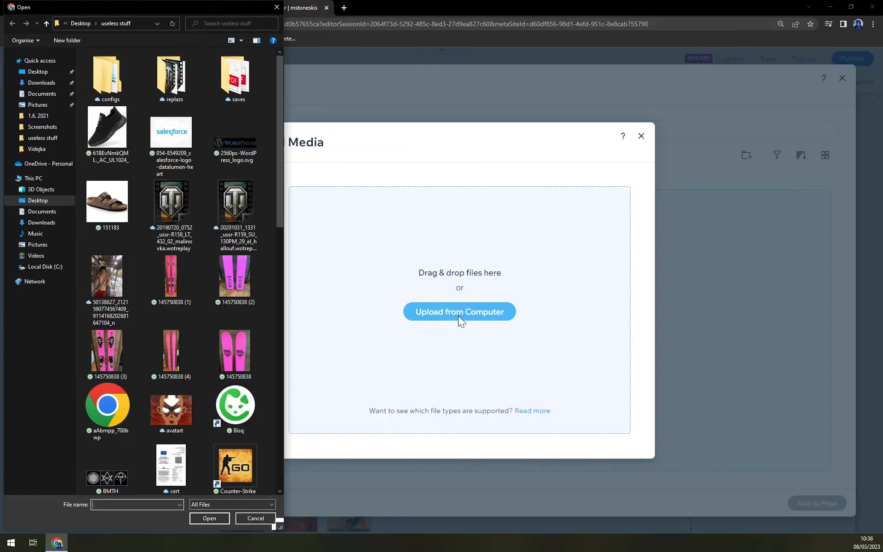
scroll(219, 286, down, 10)
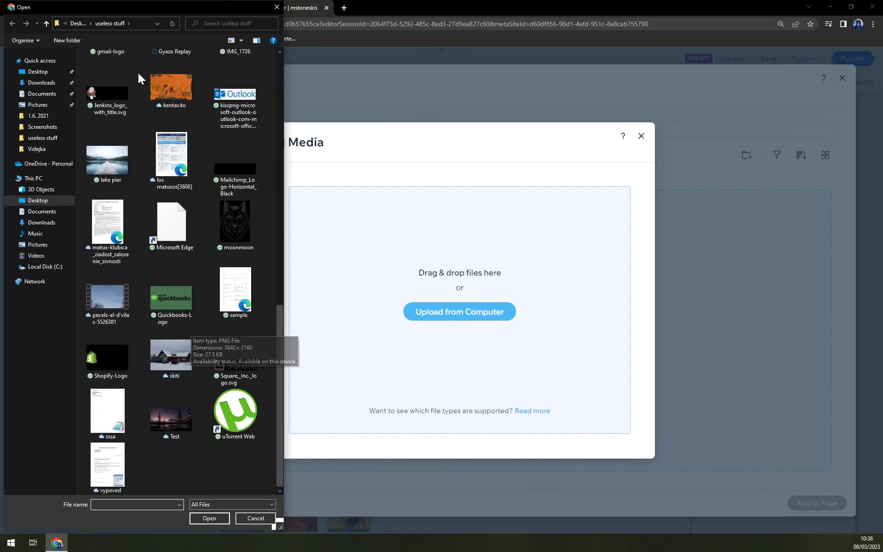
drag(128, 13, 0, 229)
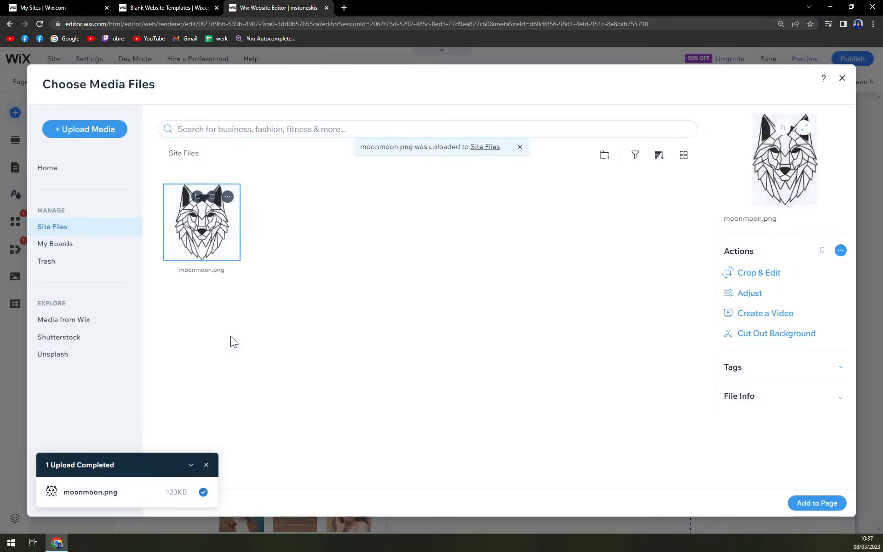
click(814, 503)
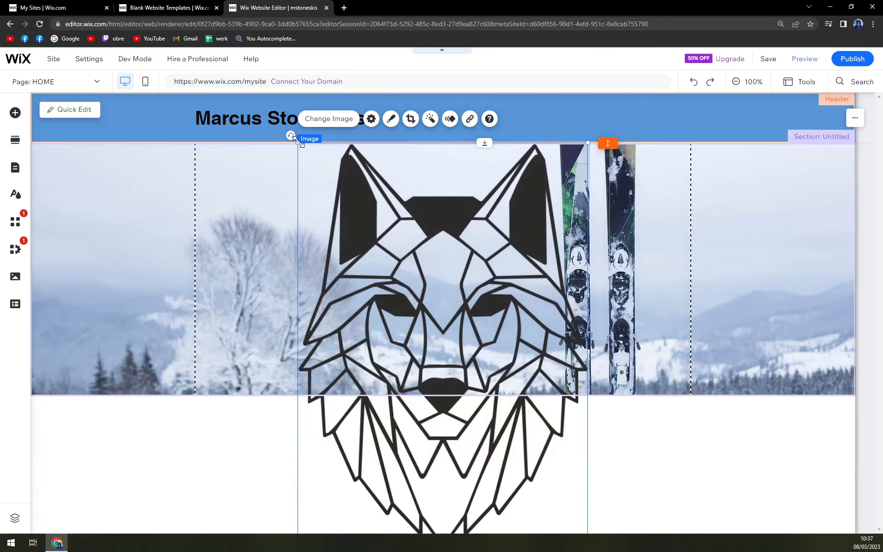
Step: Shrink the wolf image to logo size and place it in the ski section's upper-left corner, just inside the left gridline
drag(299, 143, 466, 363)
drag(502, 399, 106, 270)
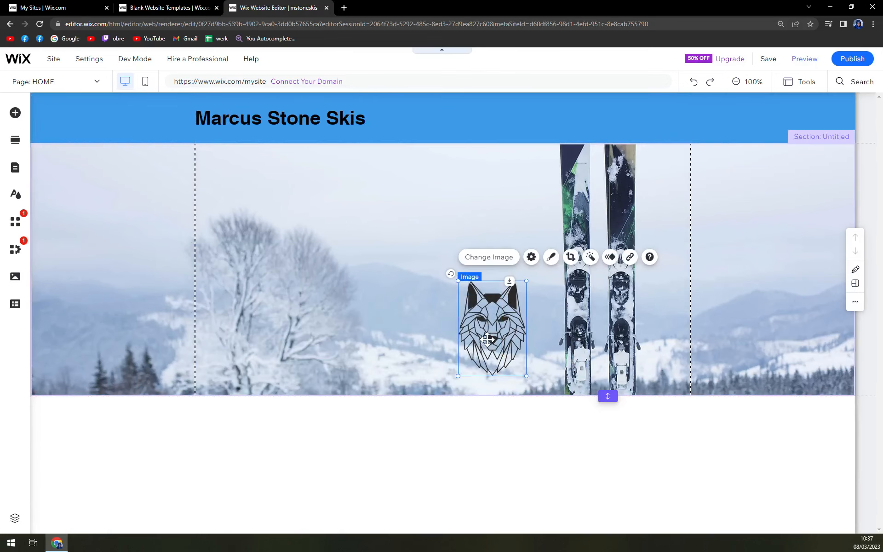
drag(501, 335, 75, 200)
click(314, 220)
click(132, 216)
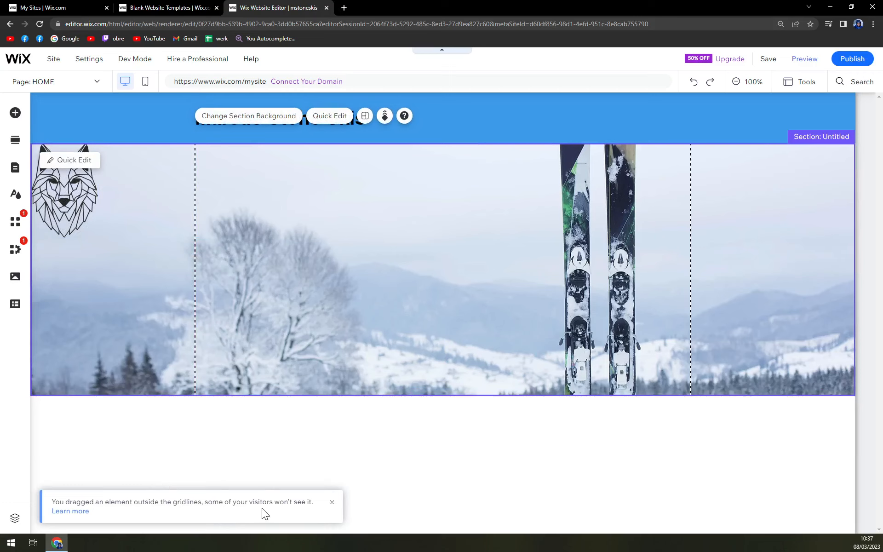
drag(70, 206, 233, 206)
click(438, 471)
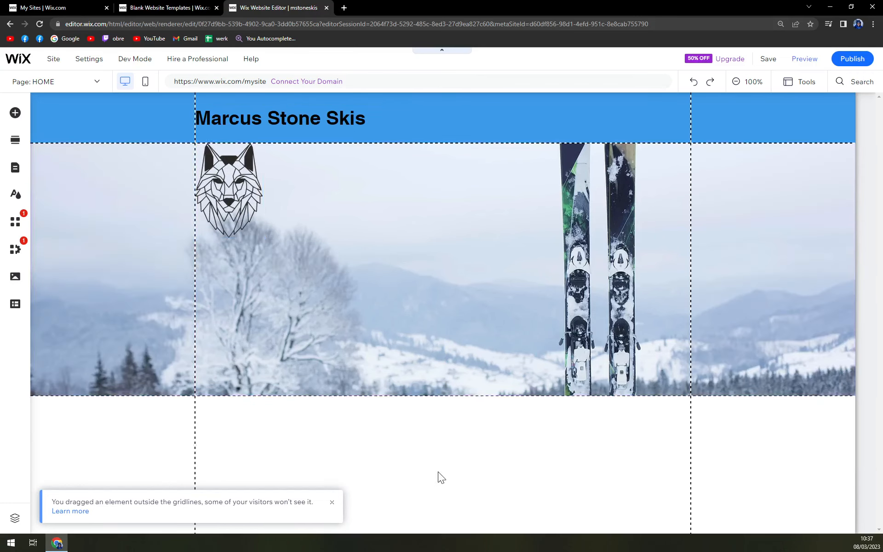